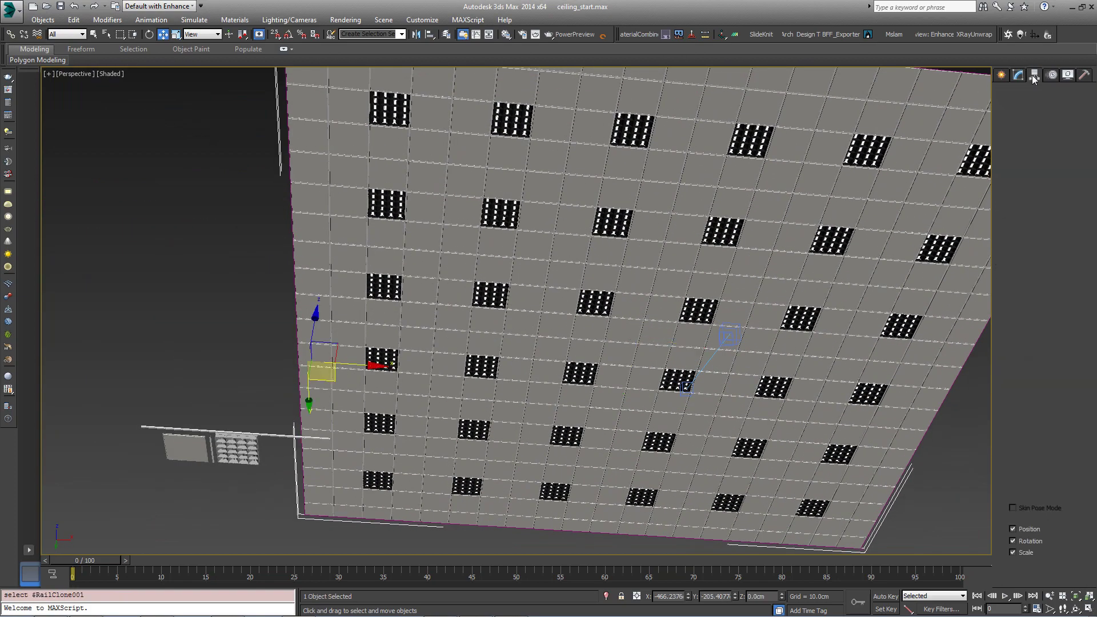
In RailClone001's Style Editor, set the first Sequence's ceiling_mineral_tegular counter to 1, then select the second Sequence
{"action": "left_click", "coordinate": [1034, 75]}
{"action": "left_click", "coordinate": [1018, 75]}
{"action": "left_click", "coordinate": [1012, 370]}
{"action": "left_click", "coordinate": [473, 368]}
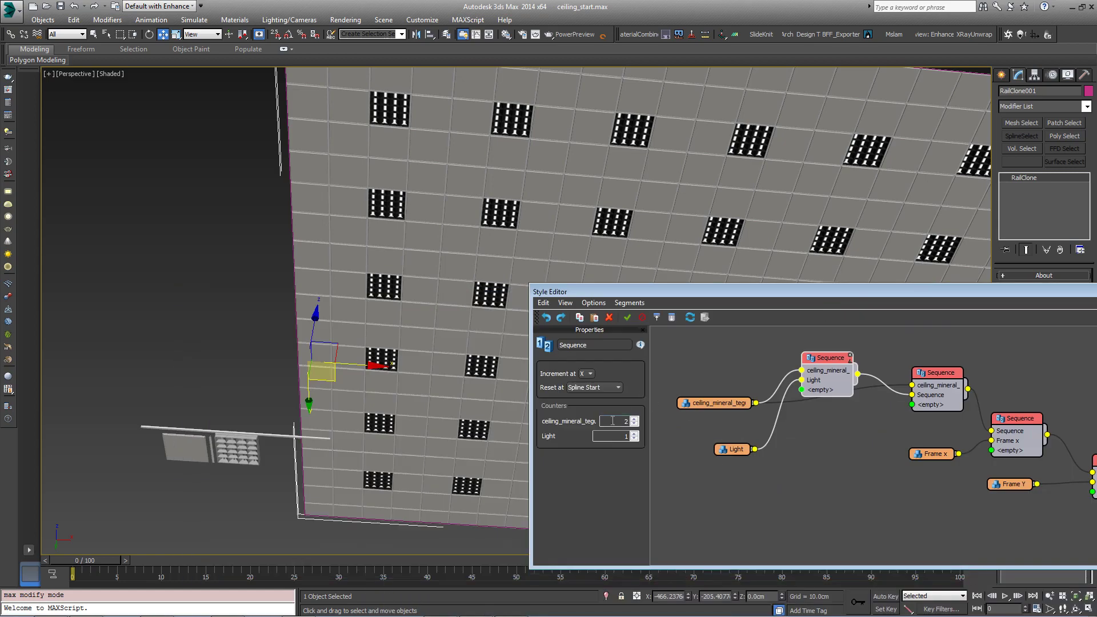
{"action": "left_click", "coordinate": [634, 424]}
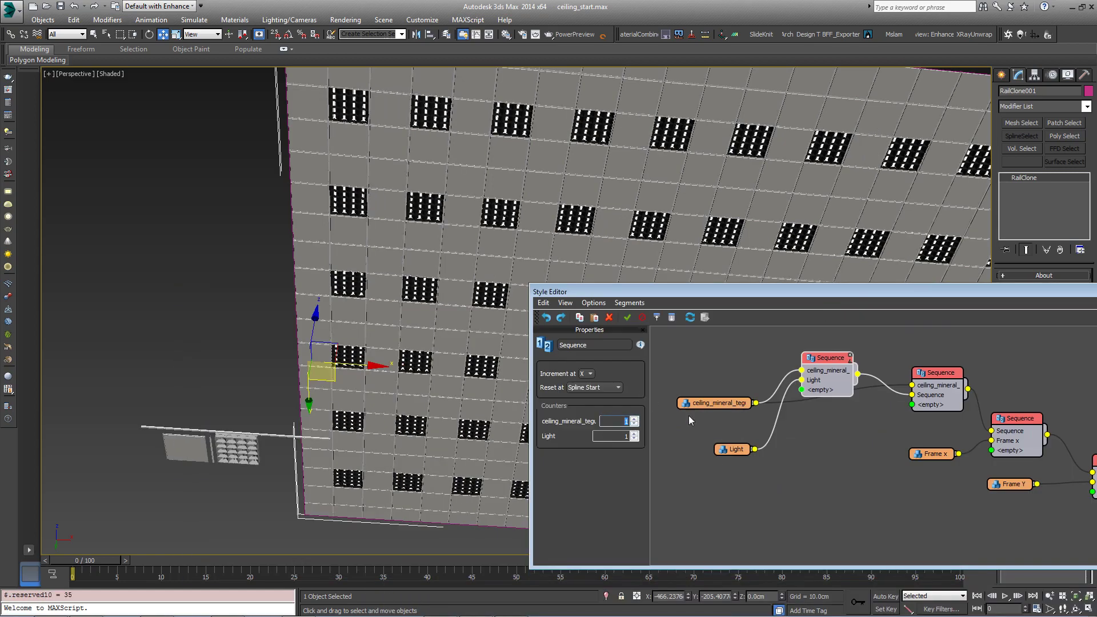
{"action": "left_click", "coordinate": [938, 372]}
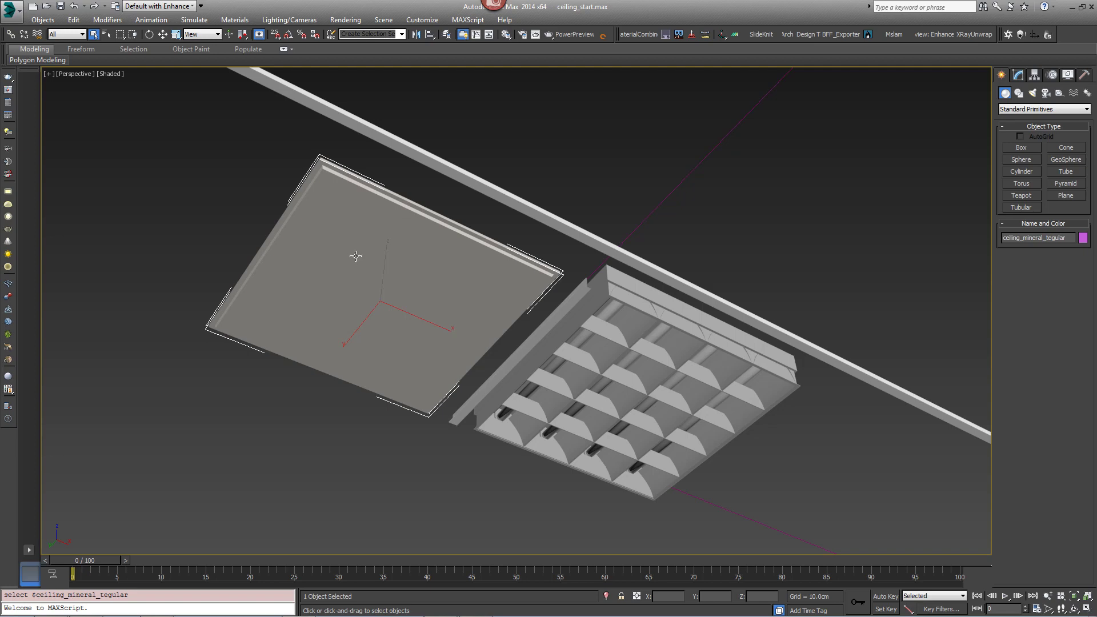
{"action": "middle_click_drag", "start_coordinate": [446, 262], "coordinate": [377, 188], "text": "alt"}
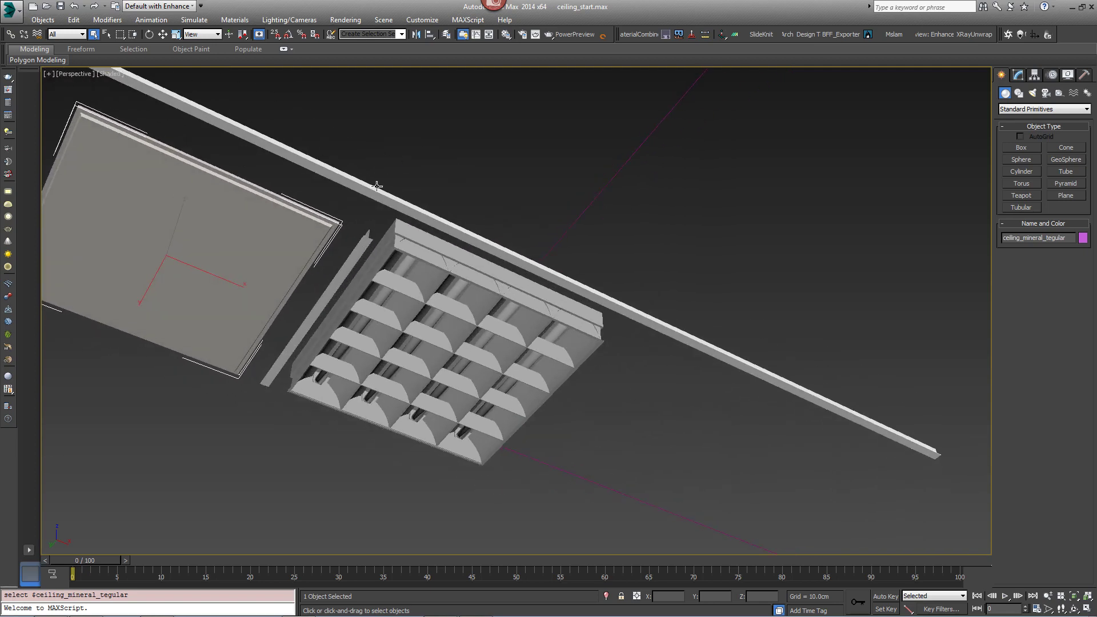
{"action": "left_click", "coordinate": [374, 192]}
{"action": "left_click", "coordinate": [354, 249]}
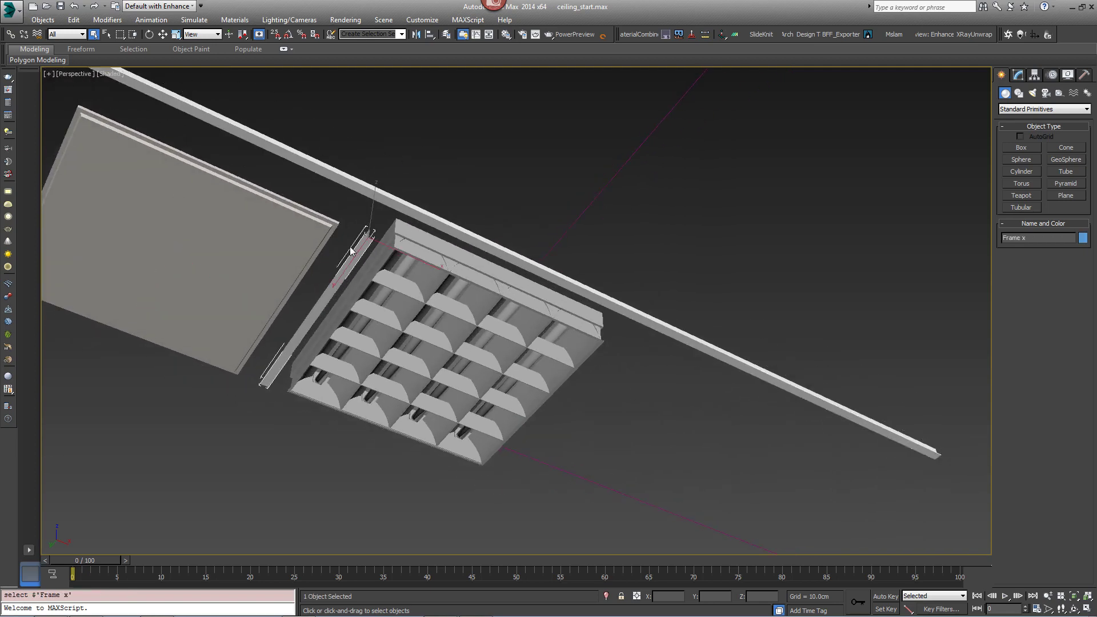
{"action": "left_click", "coordinate": [427, 246]}
{"action": "scroll", "coordinate": [654, 207], "scroll_direction": "down", "scroll_amount": 10}
{"action": "middle_click_drag", "start_coordinate": [654, 207], "coordinate": [539, 361], "text": "alt"}
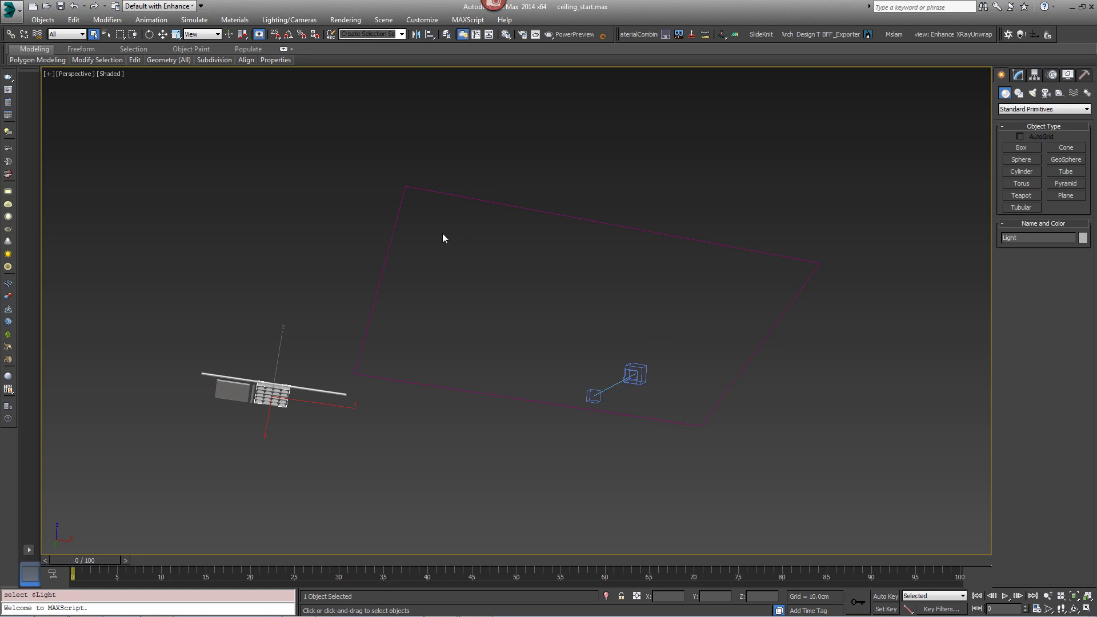
Create RailClone001 from the Itoo Software category in the viewport and open its Style Editor
{"action": "left_click", "coordinate": [1023, 108]}
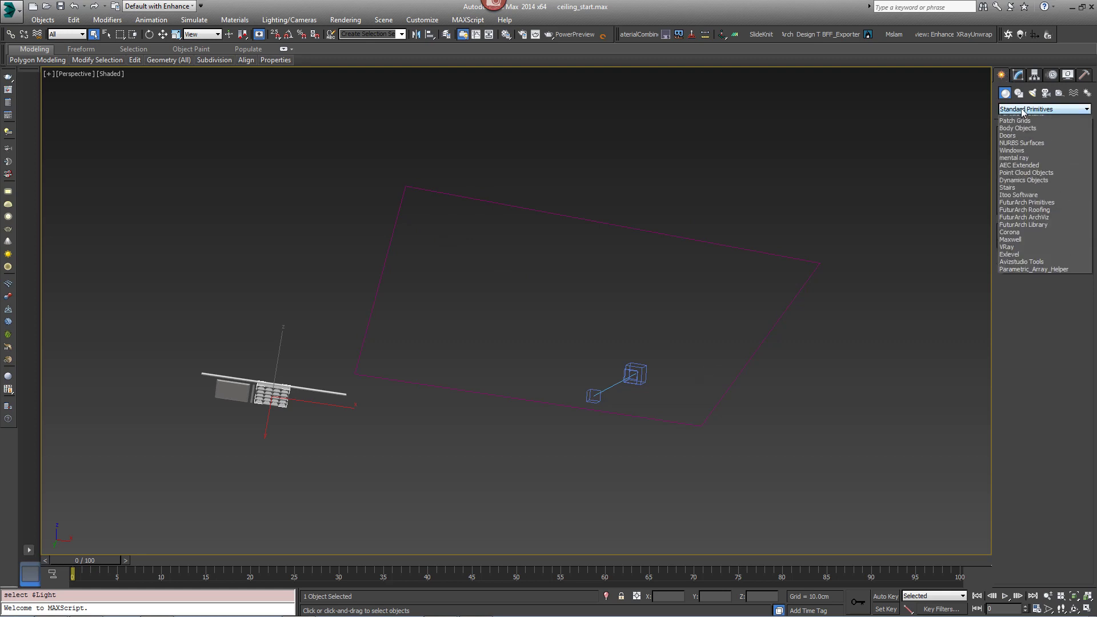
{"action": "left_click", "coordinate": [1031, 224]}
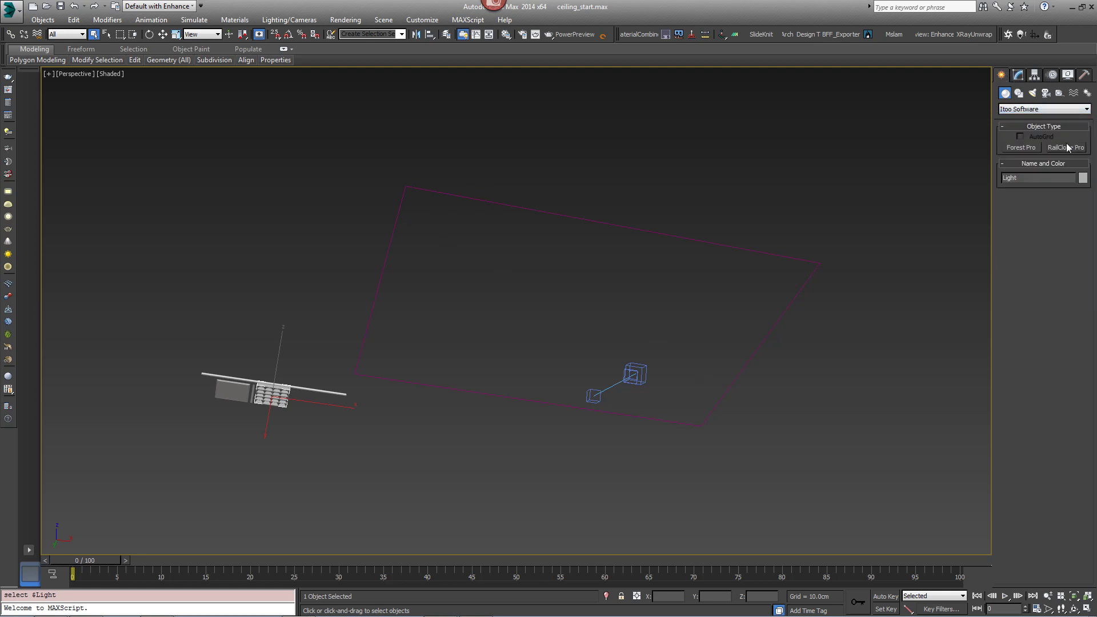
{"action": "left_click", "coordinate": [1066, 147]}
{"action": "middle_click_drag", "start_coordinate": [577, 285], "coordinate": [322, 466], "text": "alt"}
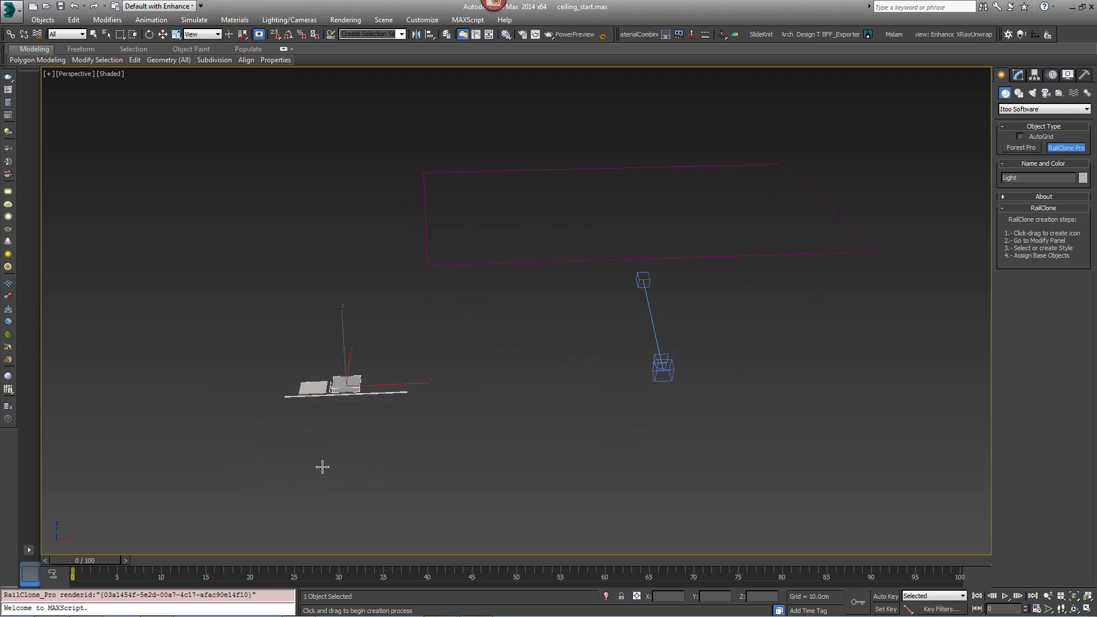
{"action": "left_click_drag", "start_coordinate": [343, 417], "coordinate": [372, 427]}
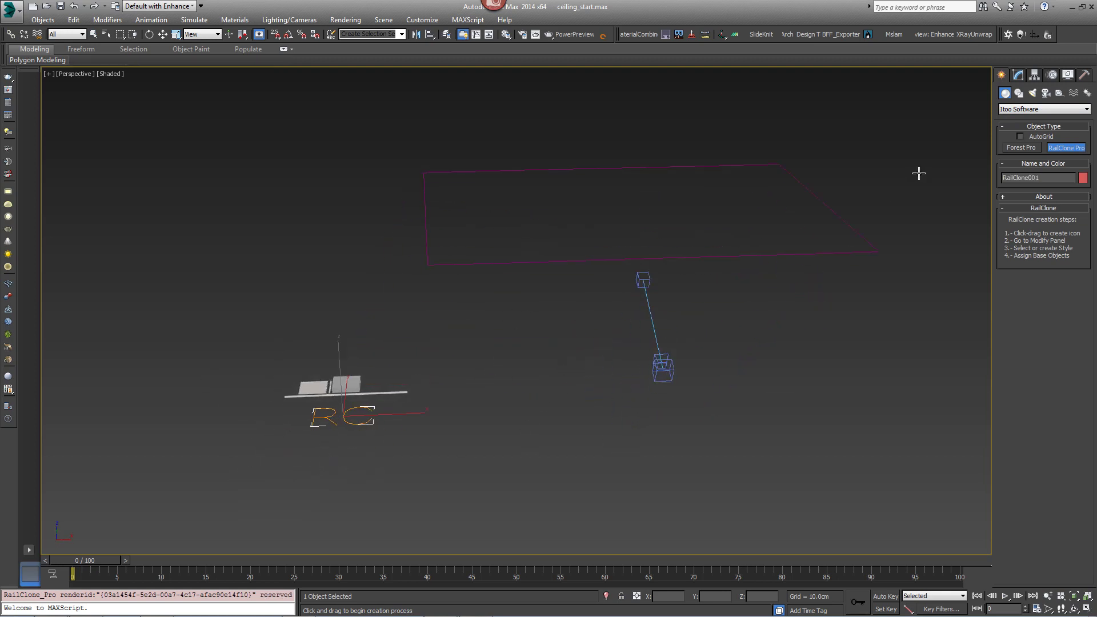
{"action": "left_click", "coordinate": [1020, 80]}
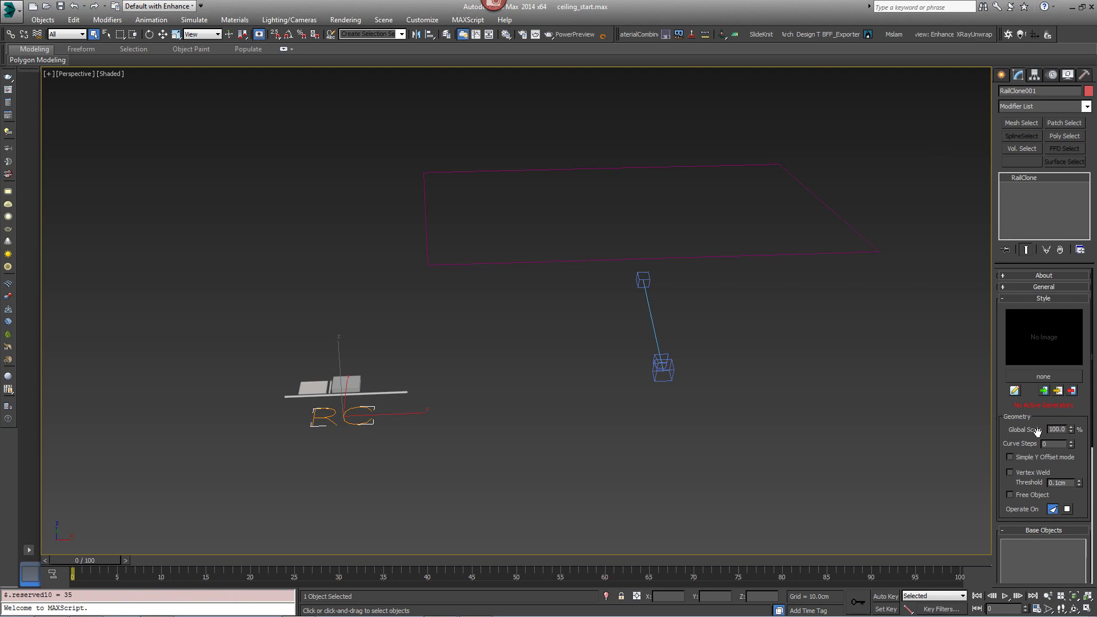
{"action": "left_click", "coordinate": [1015, 391]}
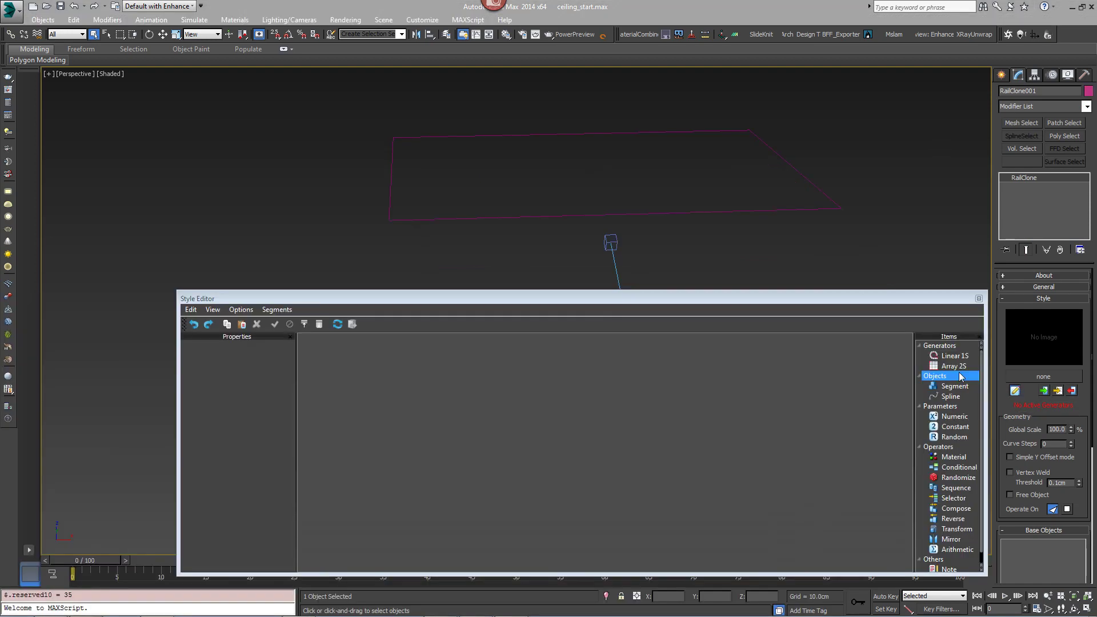
Add an Array 2S clipped by a Rectangle002 Spline node, with Extend X/Y Size to Area enabled
{"action": "left_click_drag", "start_coordinate": [958, 372], "coordinate": [786, 387]}
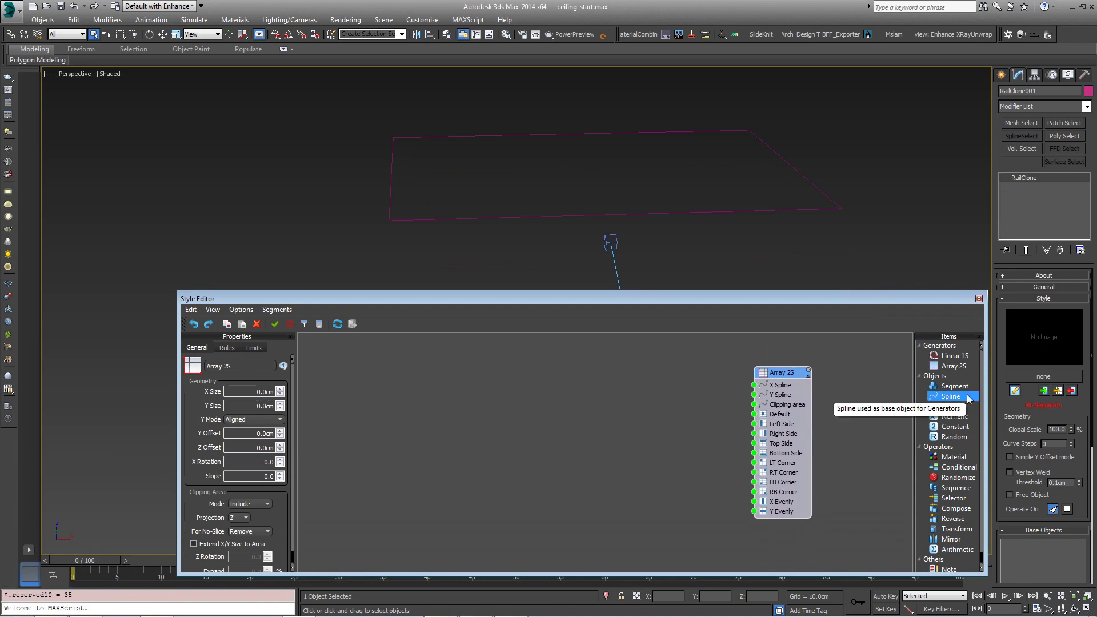
{"action": "left_click_drag", "start_coordinate": [950, 396], "coordinate": [630, 403]}
{"action": "left_click", "coordinate": [248, 371]}
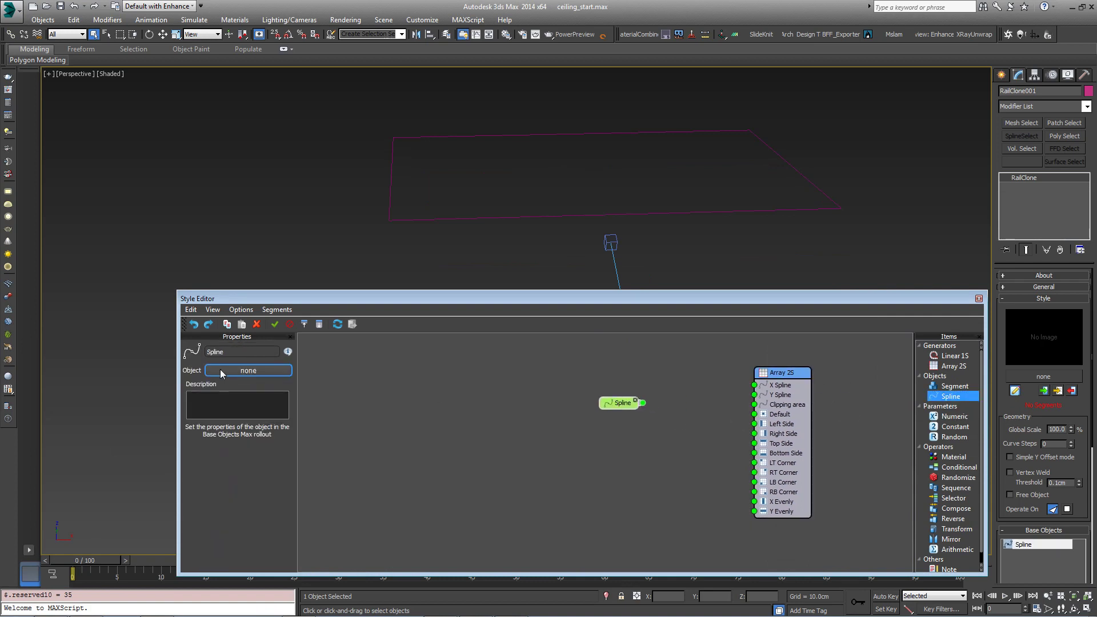
{"action": "left_click", "coordinate": [438, 220]}
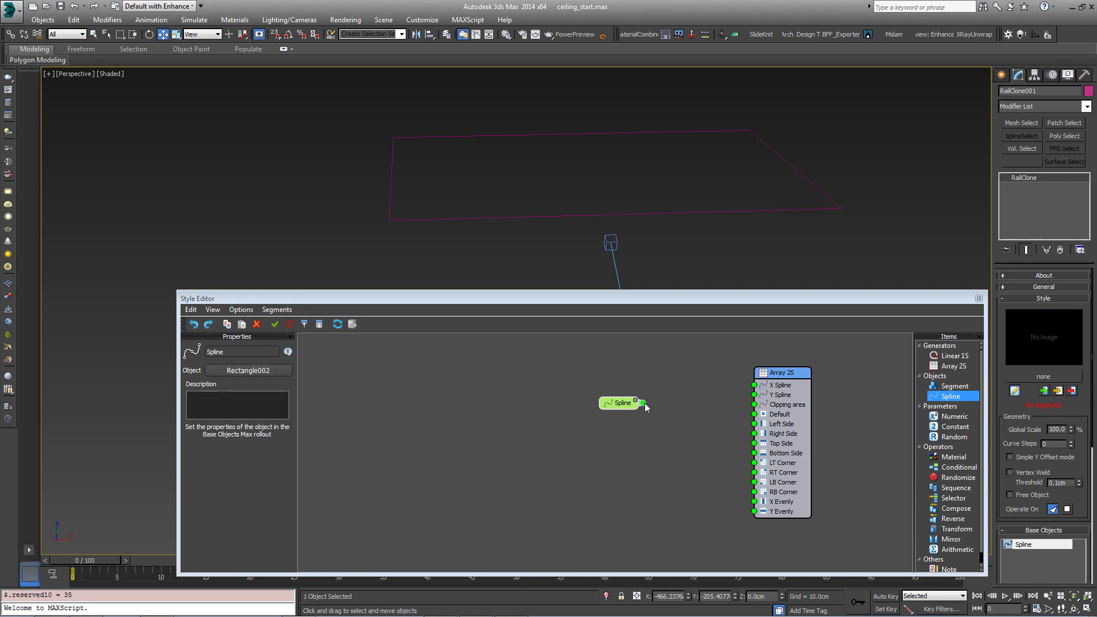
{"action": "left_click_drag", "start_coordinate": [644, 403], "coordinate": [763, 375]}
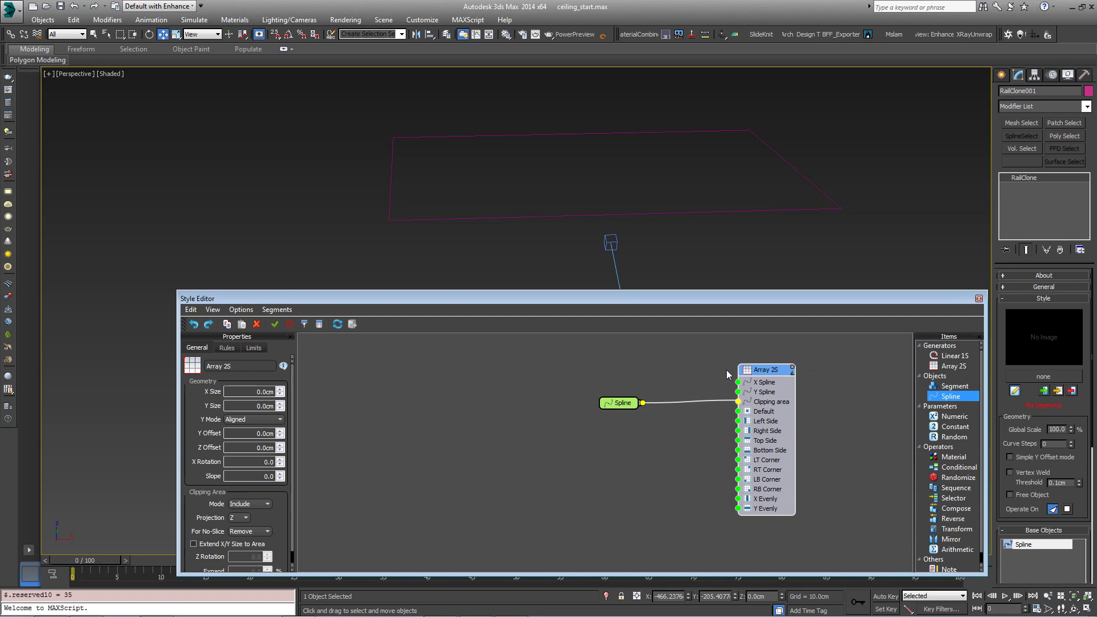
{"action": "scroll", "coordinate": [216, 453], "scroll_direction": "down", "scroll_amount": 1}
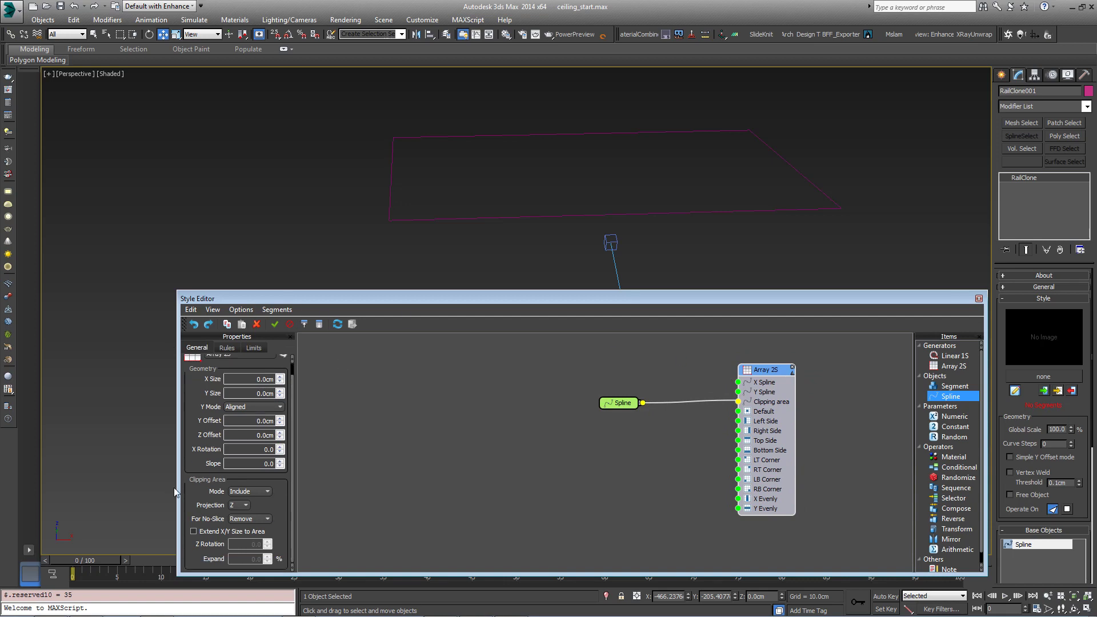
{"action": "left_click", "coordinate": [207, 535]}
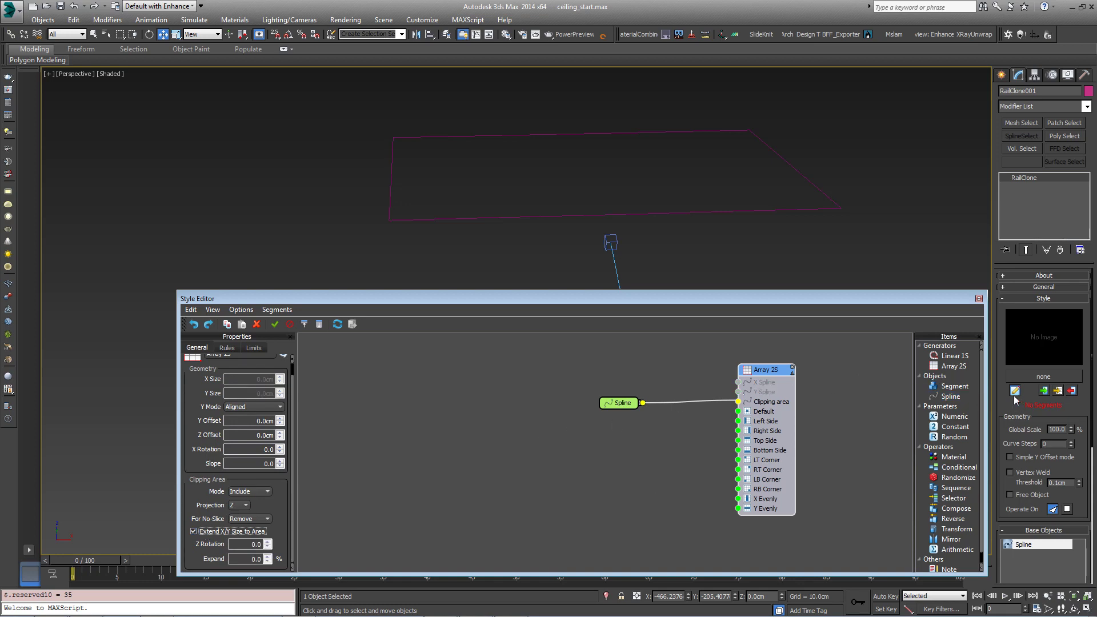
Add a Segment node using ceiling_mineral_tegular, with Z alignment set to Pivot
{"action": "left_click_drag", "start_coordinate": [954, 386], "coordinate": [557, 438]}
{"action": "middle_click_drag", "start_coordinate": [433, 191], "coordinate": [544, 149]}
{"action": "scroll", "coordinate": [458, 197], "scroll_direction": "down", "scroll_amount": 3}
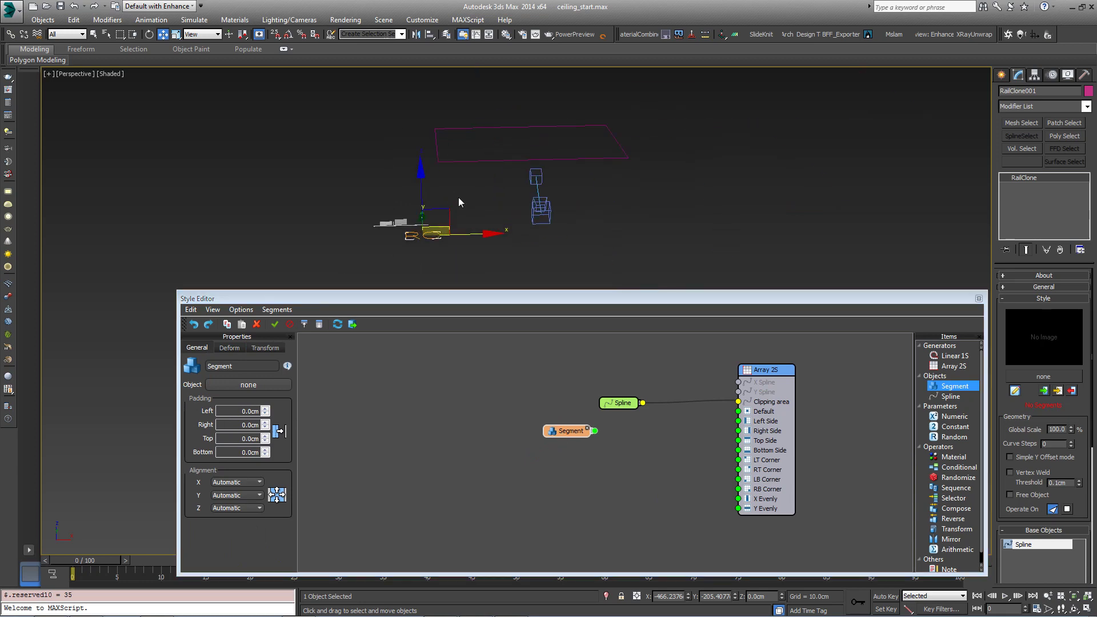
{"action": "scroll", "coordinate": [459, 202], "scroll_direction": "up", "scroll_amount": 5}
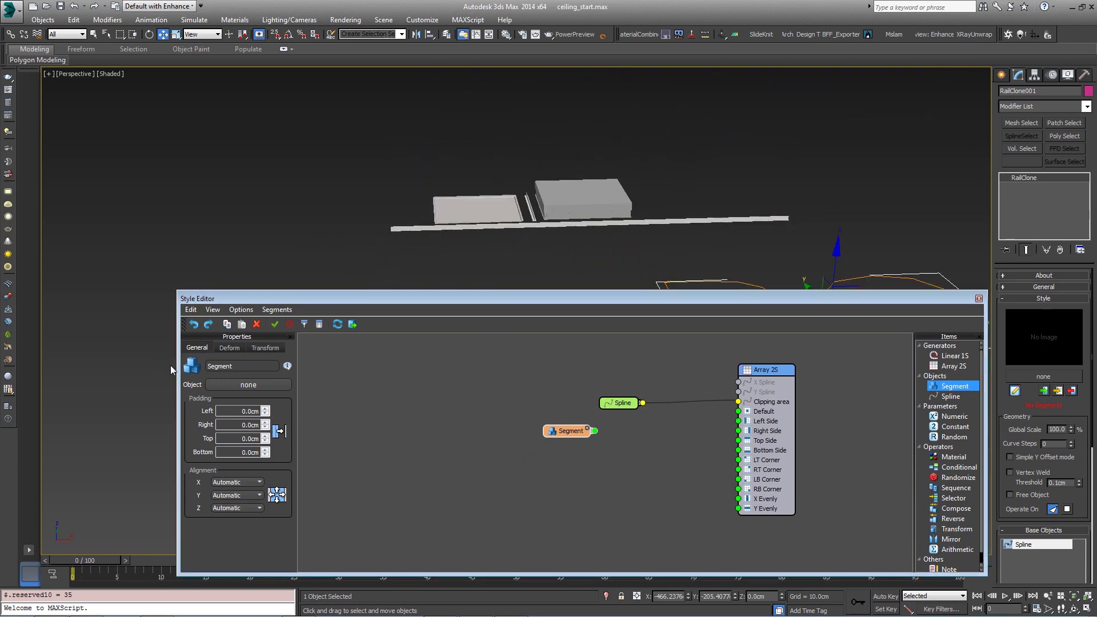
{"action": "left_click", "coordinate": [238, 382]}
{"action": "left_click", "coordinate": [465, 213]}
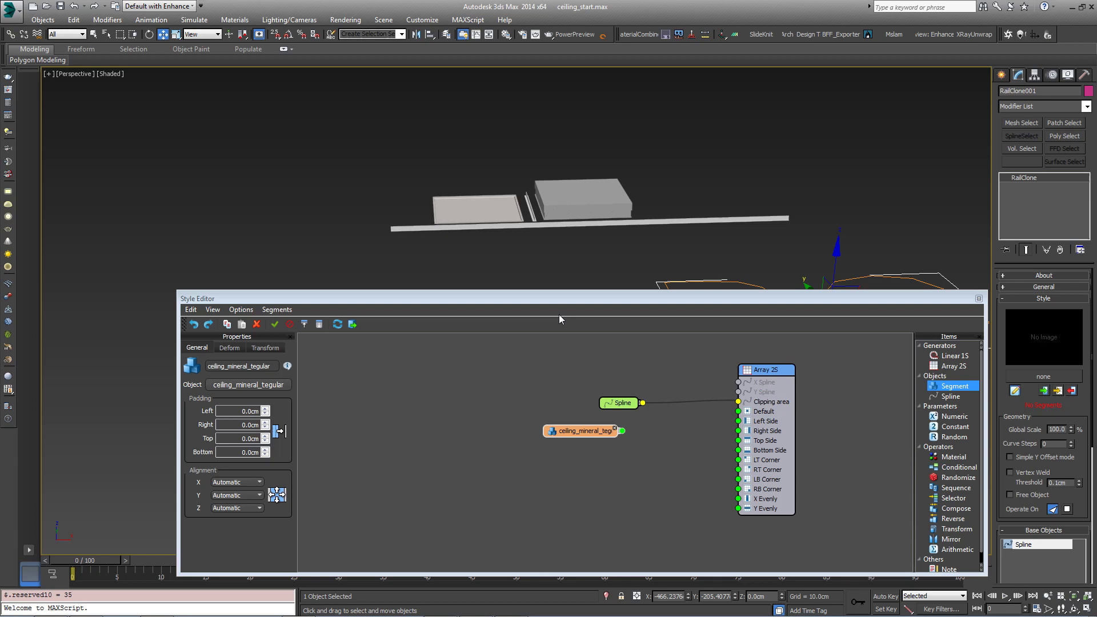
{"action": "left_click", "coordinate": [236, 508]}
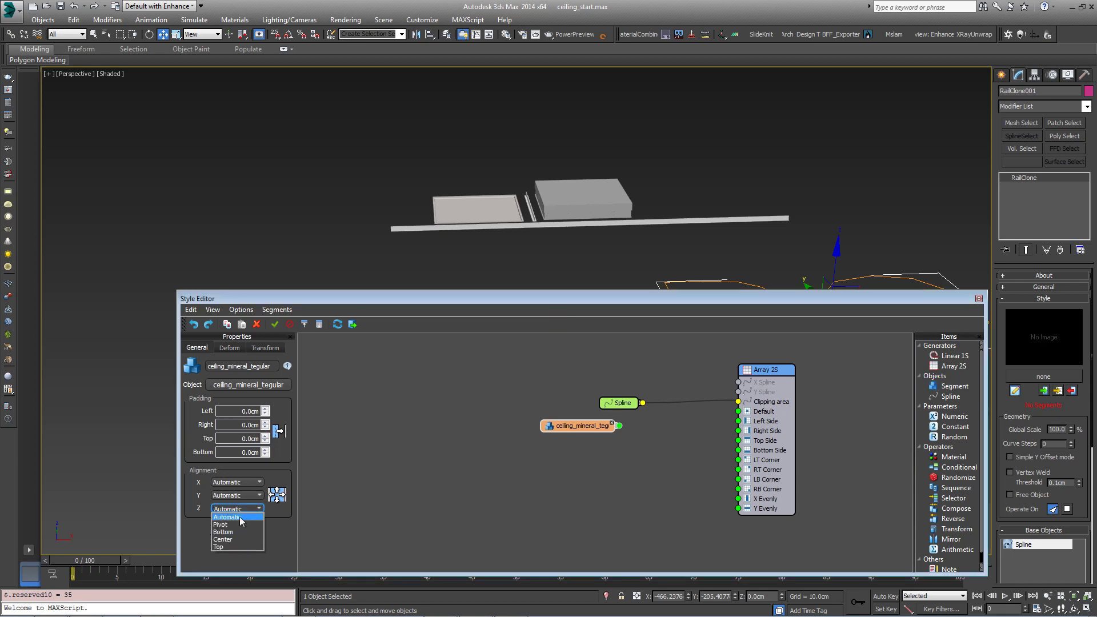
{"action": "left_click", "coordinate": [239, 525]}
Duplicate the tile segment, assign Frame Y to the copy, and arrange both nodes on the left
{"action": "mouse_move", "coordinate": [581, 428]}
{"action": "left_mouse_down"}
{"action": "mouse_move", "coordinate": [617, 437]}
{"action": "mouse_move", "coordinate": [575, 444]}
{"action": "left_mouse_up"}
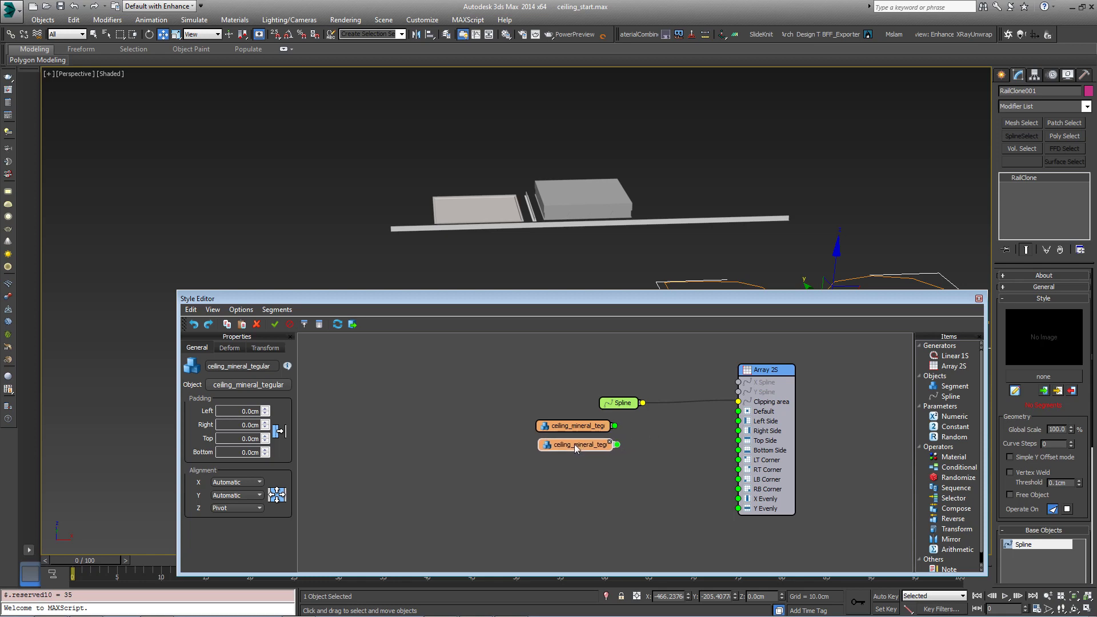
{"action": "left_click", "coordinate": [250, 387]}
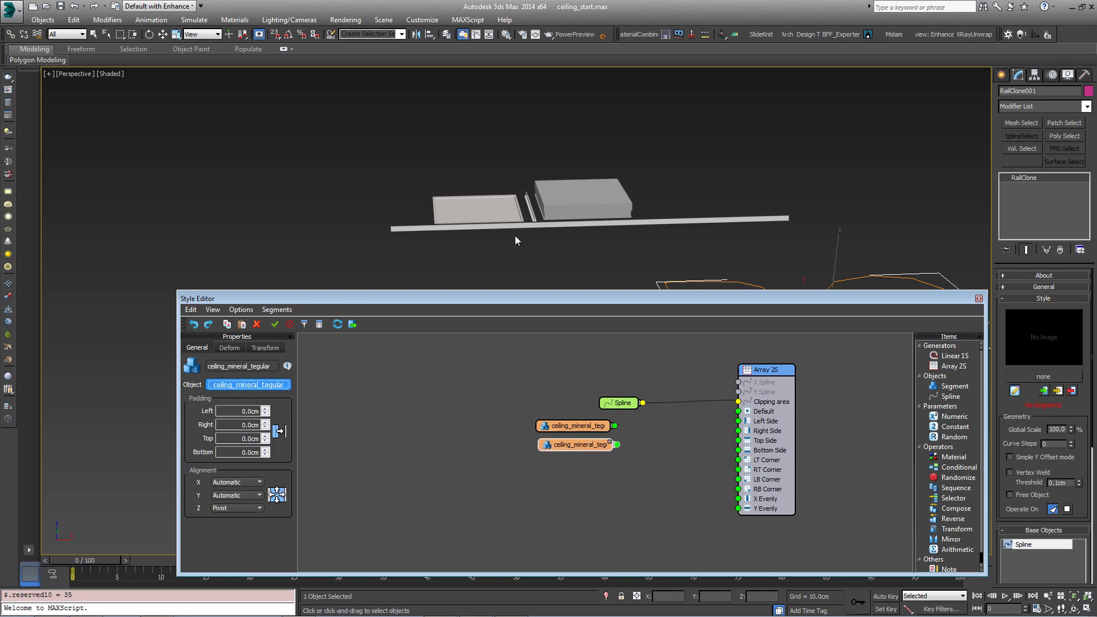
{"action": "left_click", "coordinate": [699, 223]}
{"action": "left_click_drag", "start_coordinate": [558, 447], "coordinate": [489, 441]}
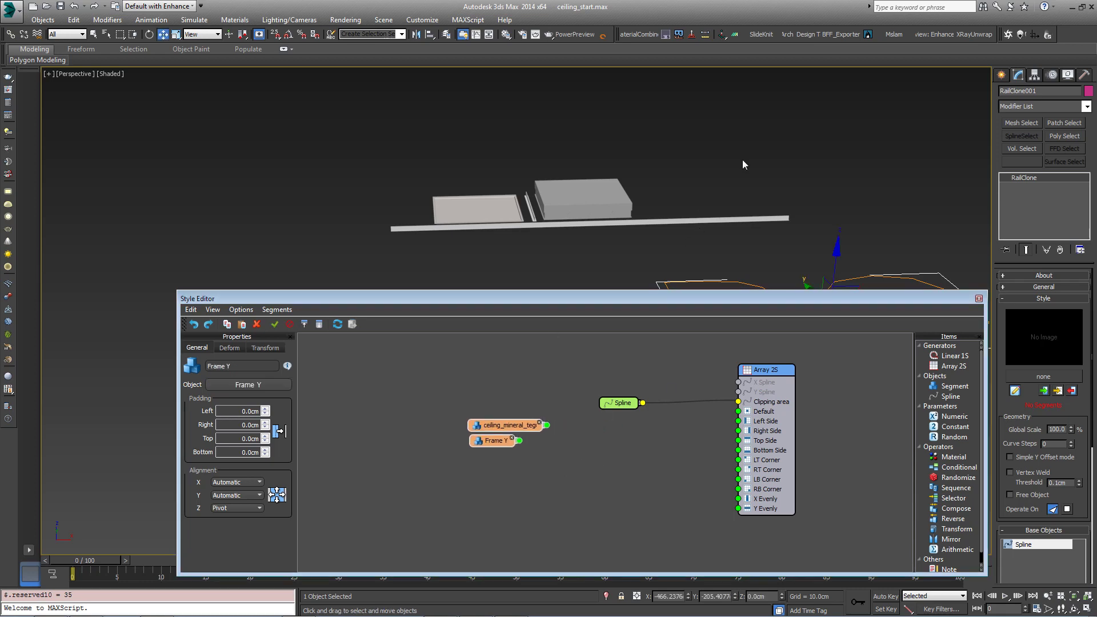
{"action": "middle_click_drag", "start_coordinate": [741, 164], "coordinate": [536, 179]}
Wire ceiling_mineral_tegular and Frame Y through a new Sequence into Array 2S, then check it in perspective
{"action": "key", "text": "c"}
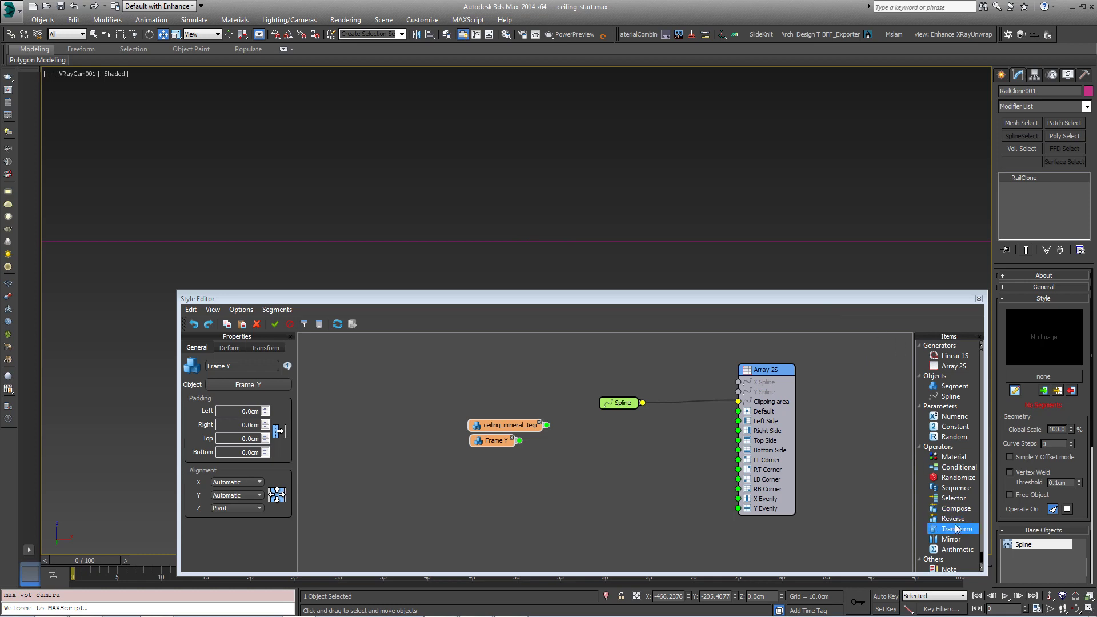
{"action": "left_click_drag", "start_coordinate": [956, 487], "coordinate": [616, 426]}
{"action": "left_click", "coordinate": [234, 380]}
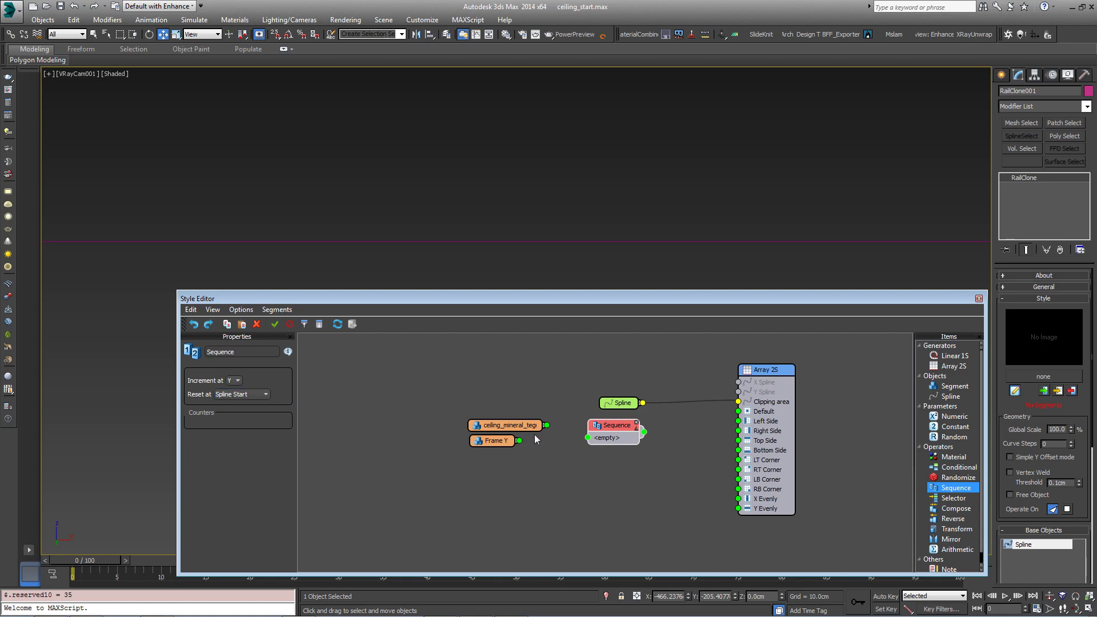
{"action": "left_click_drag", "start_coordinate": [519, 427], "coordinate": [589, 439]}
{"action": "left_click_drag", "start_coordinate": [520, 441], "coordinate": [738, 411]}
{"action": "key", "text": "p"}
{"action": "middle_click_drag", "start_coordinate": [440, 147], "coordinate": [472, 288], "text": "alt"}
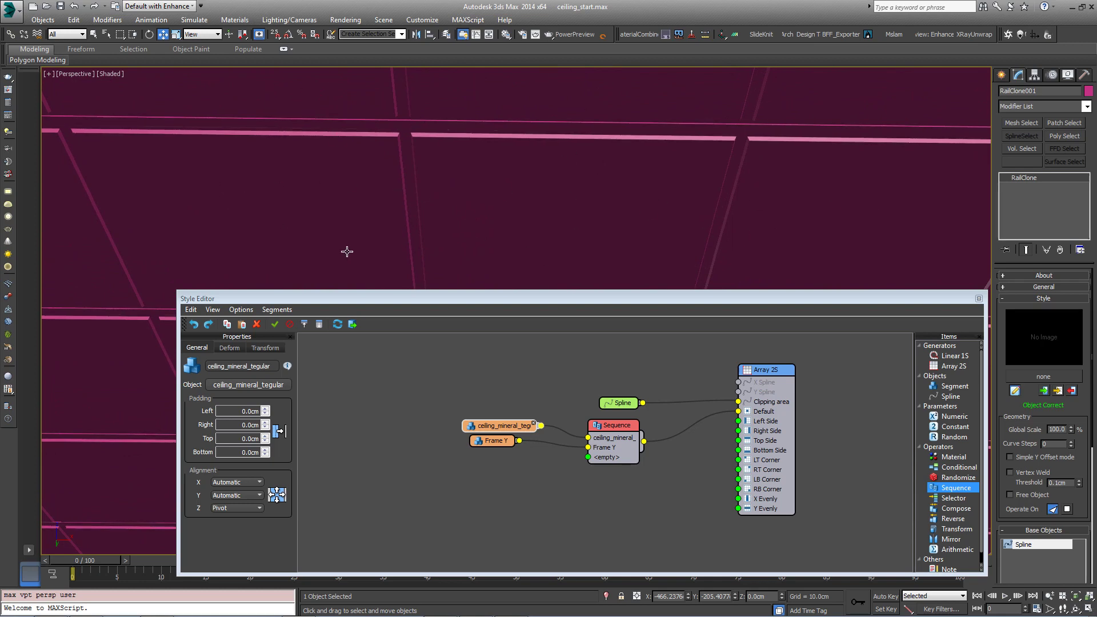
{"action": "scroll", "coordinate": [519, 199], "scroll_direction": "down", "scroll_amount": 1}
{"action": "middle_click_drag", "start_coordinate": [519, 199], "coordinate": [583, 172]}
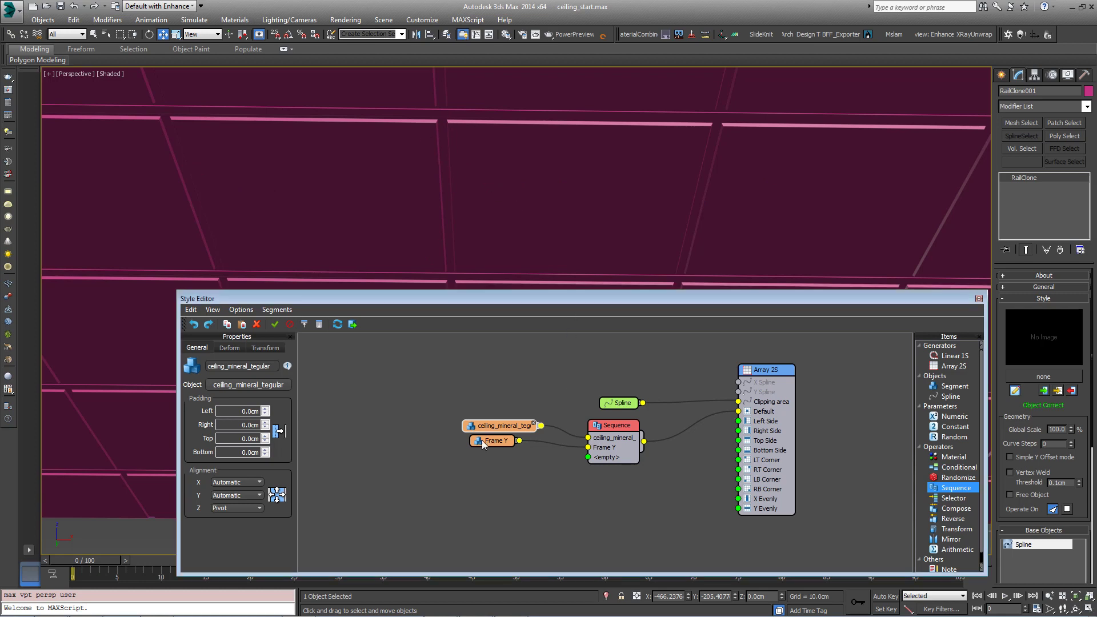
Copy and paste the Frame Y node and assign the rail as Frame x
{"action": "left_click_drag", "start_coordinate": [486, 440], "coordinate": [475, 472]}
{"action": "key", "text": "ctrl+c"}
{"action": "key", "text": "ctrl+v"}
{"action": "scroll", "coordinate": [710, 208], "scroll_direction": "down", "scroll_amount": 6}
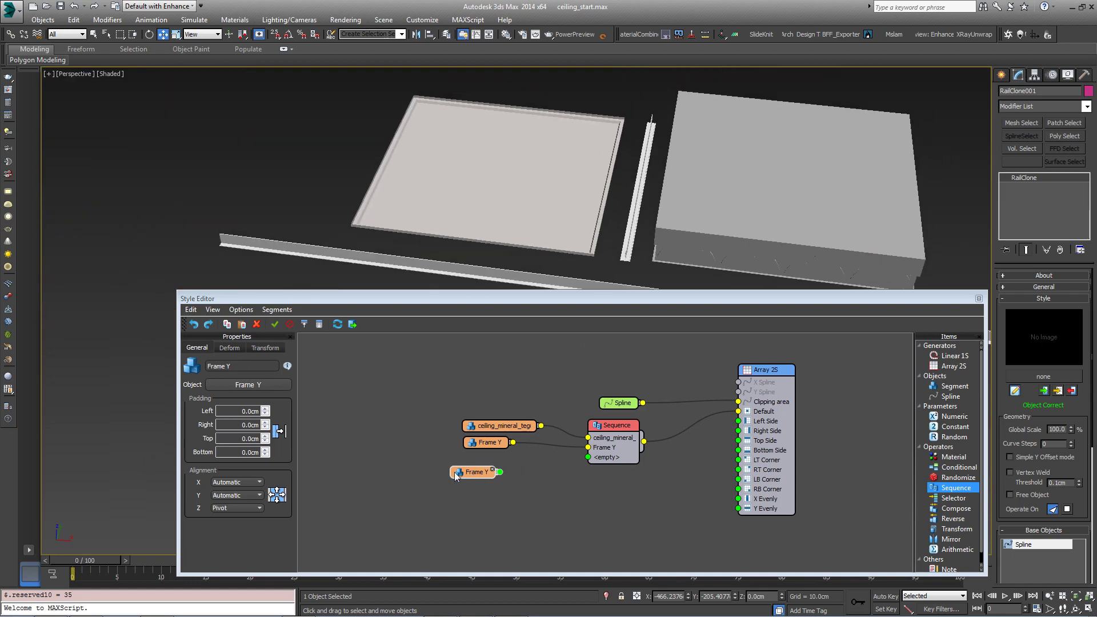
{"action": "left_click", "coordinate": [233, 385]}
{"action": "left_click", "coordinate": [629, 228]}
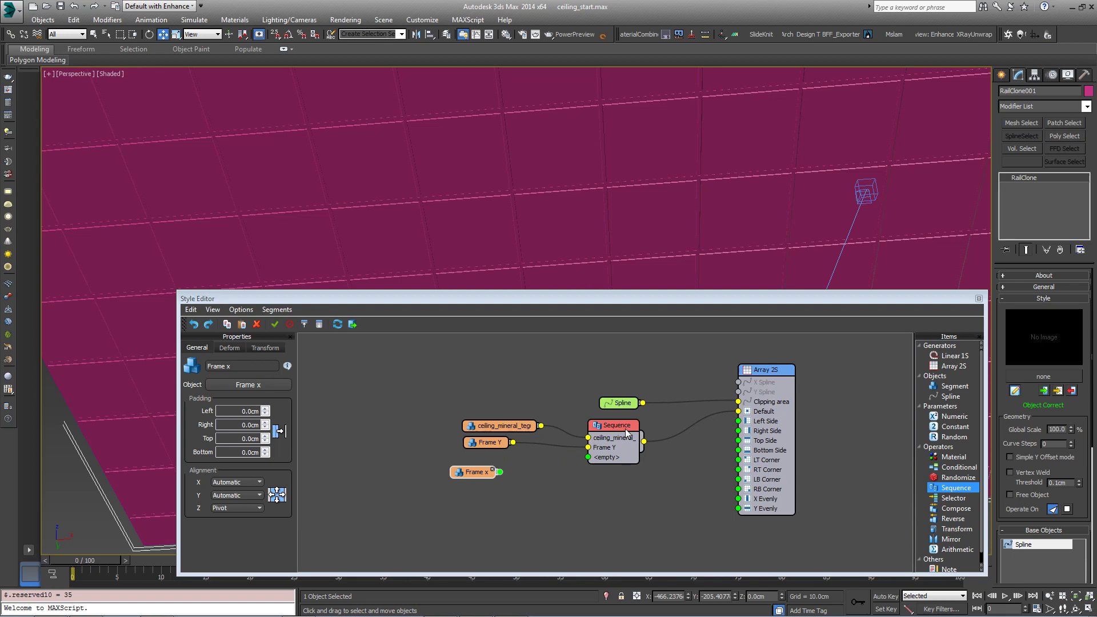
Add a nested Sequence alternating tiles with Frame x and feed it into the main Sequence
{"action": "left_click_drag", "start_coordinate": [626, 435], "coordinate": [629, 435]}
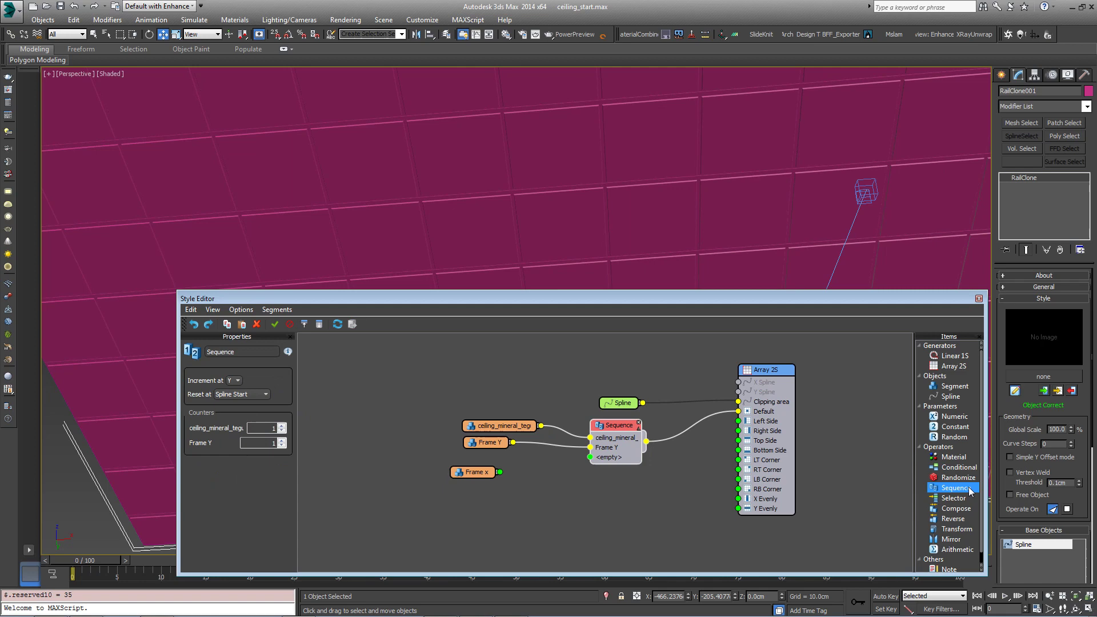
{"action": "left_click_drag", "start_coordinate": [965, 489], "coordinate": [473, 391]}
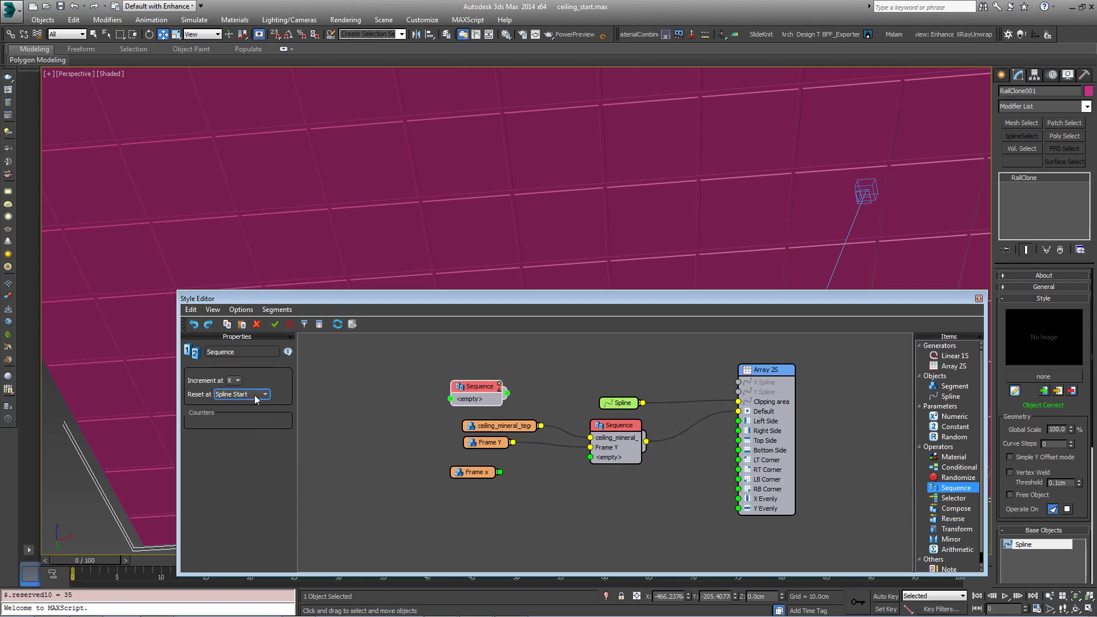
{"action": "left_click_drag", "start_coordinate": [476, 478], "coordinate": [385, 427]}
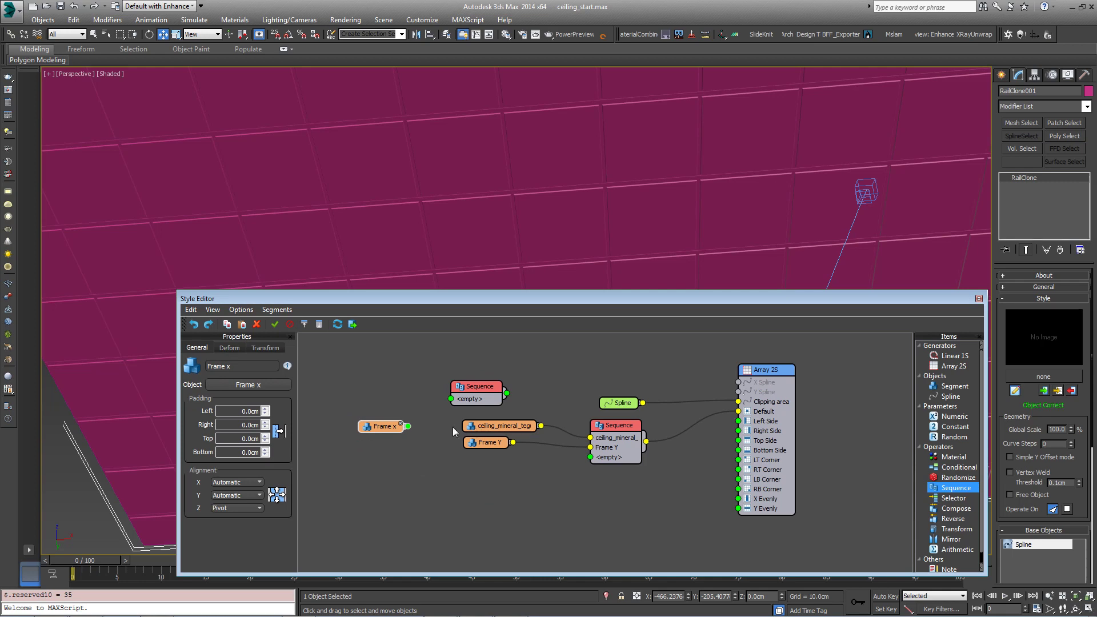
{"action": "left_click_drag", "start_coordinate": [501, 427], "coordinate": [456, 399]}
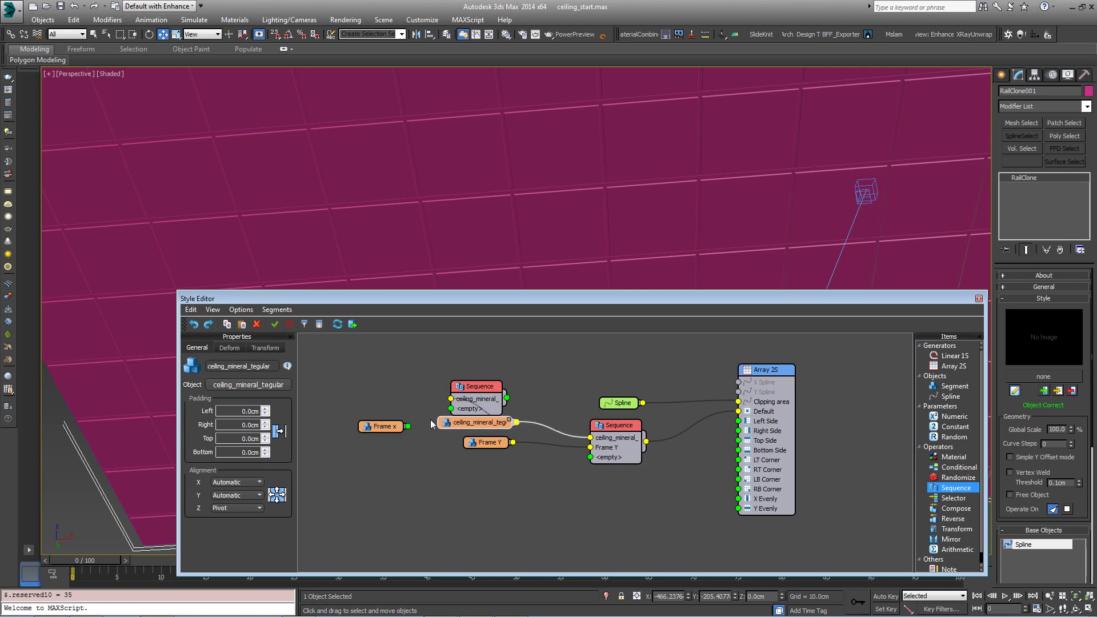
{"action": "left_click_drag", "start_coordinate": [408, 428], "coordinate": [451, 409]}
{"action": "left_click_drag", "start_coordinate": [475, 394], "coordinate": [498, 367]}
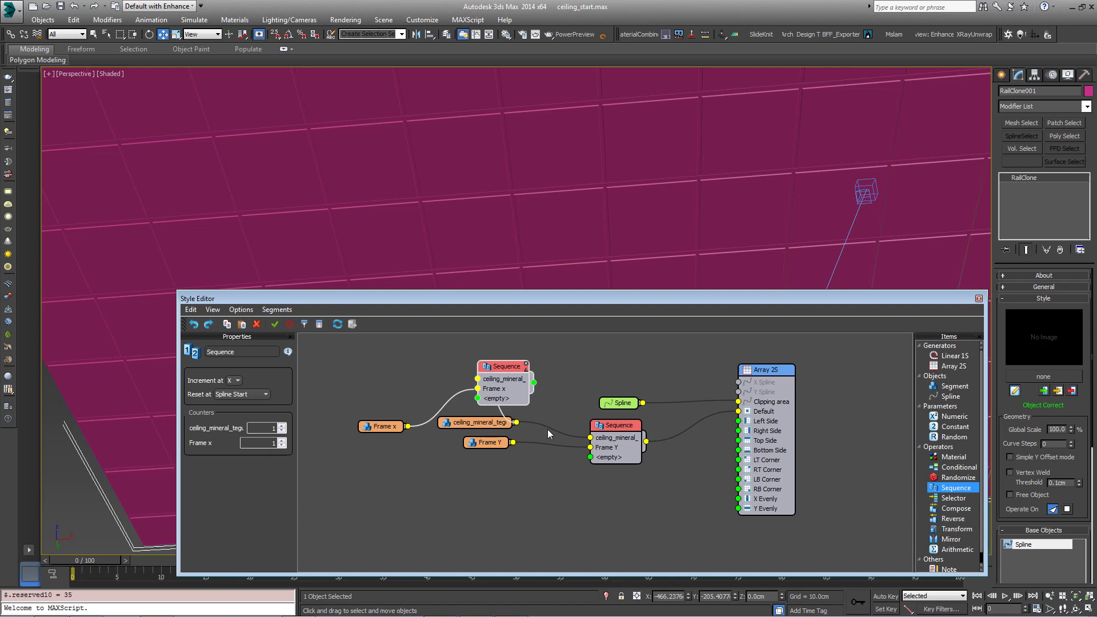
{"action": "left_click_drag", "start_coordinate": [535, 382], "coordinate": [591, 438]}
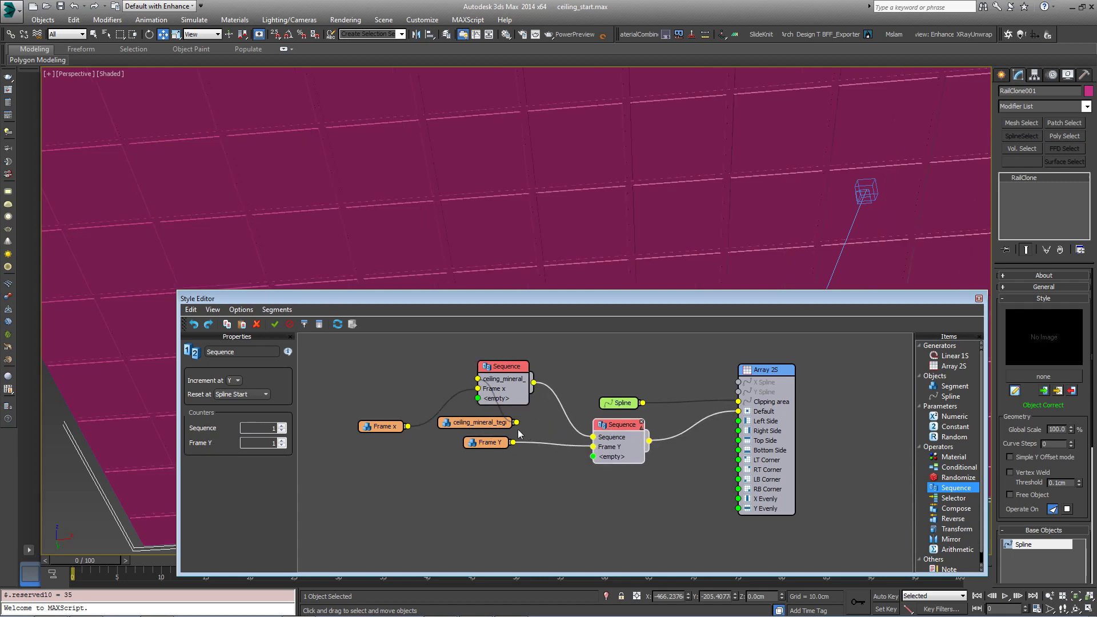
{"action": "left_click_drag", "start_coordinate": [478, 426], "coordinate": [390, 370]}
{"action": "scroll", "coordinate": [448, 176], "scroll_direction": "up", "scroll_amount": 6}
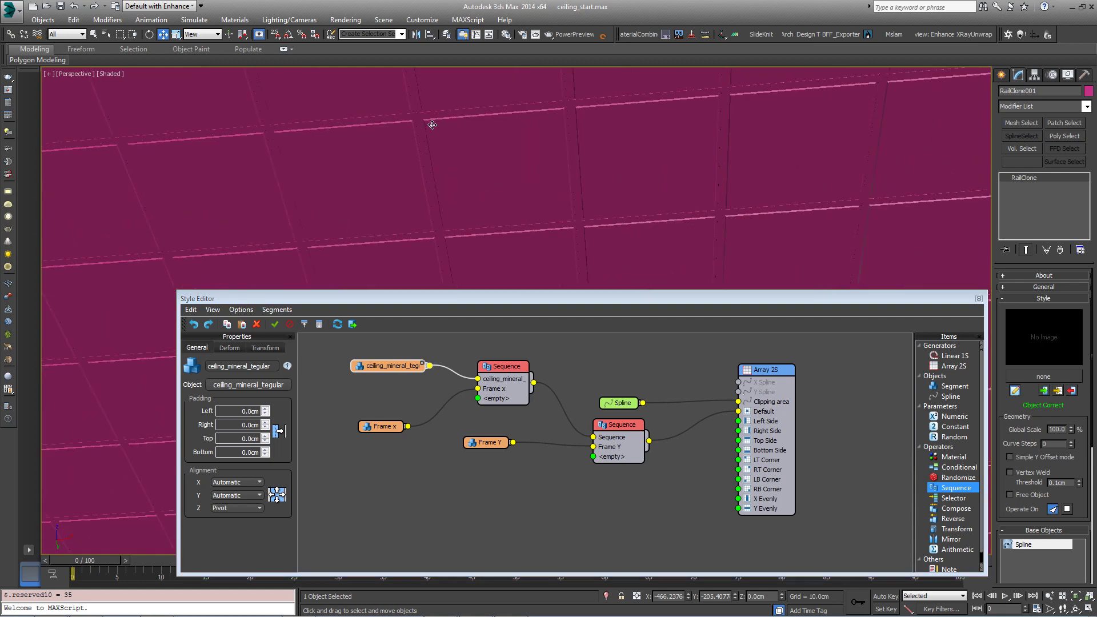
{"action": "scroll", "coordinate": [425, 141], "scroll_direction": "up", "scroll_amount": 1}
Apply the grey material from slot 1 to the ceiling
{"action": "key", "text": "m"}
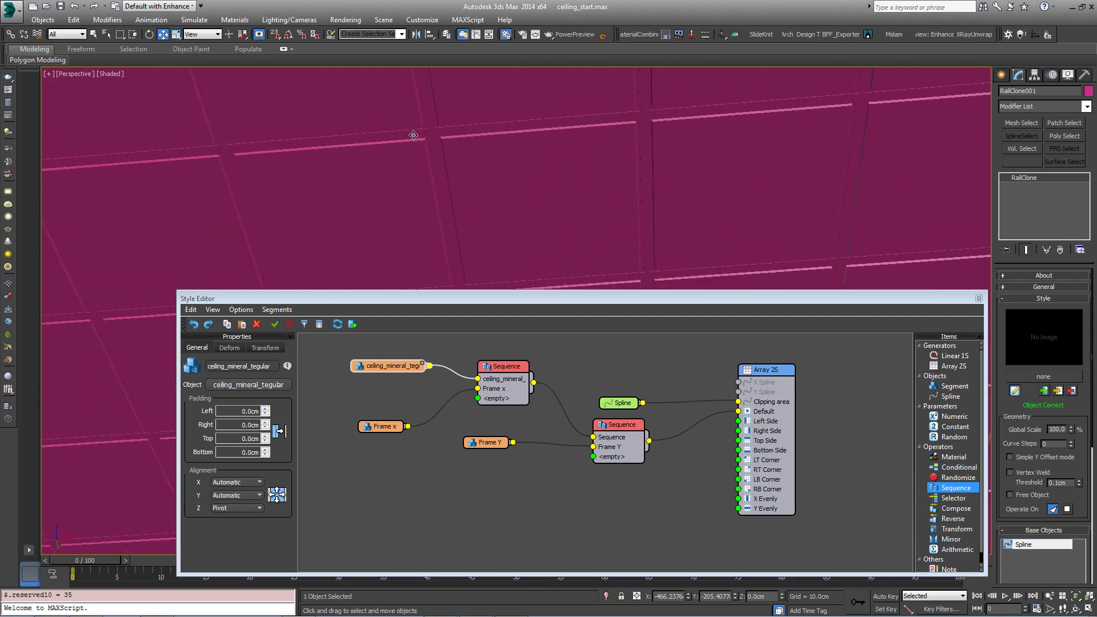
{"action": "left_click_drag", "start_coordinate": [136, 120], "coordinate": [372, 131]}
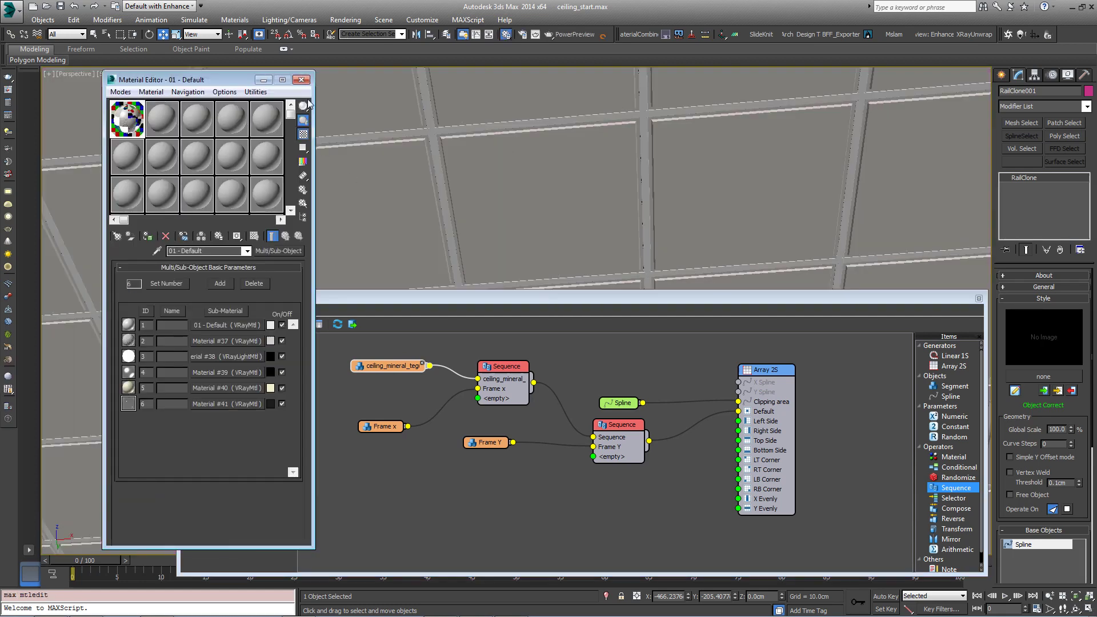
{"action": "left_click", "coordinate": [301, 80]}
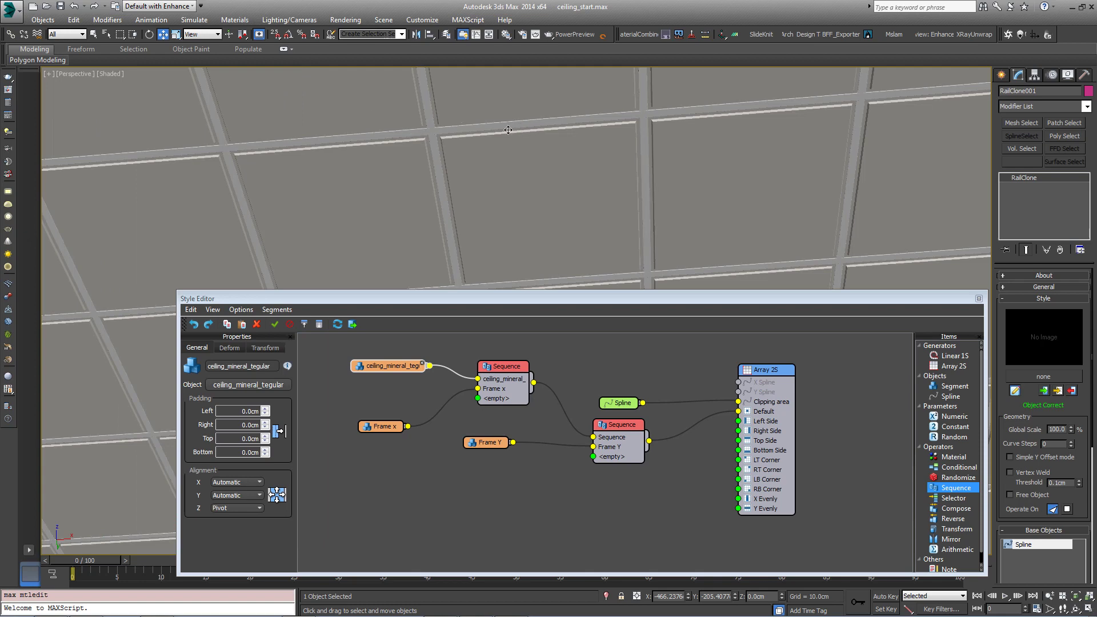
Rearrange the Frame Y node, then inspect the frame joints in Top view in wireframe and shaded modes
{"action": "left_click", "coordinate": [629, 429]}
{"action": "left_click_drag", "start_coordinate": [488, 443], "coordinate": [520, 452]}
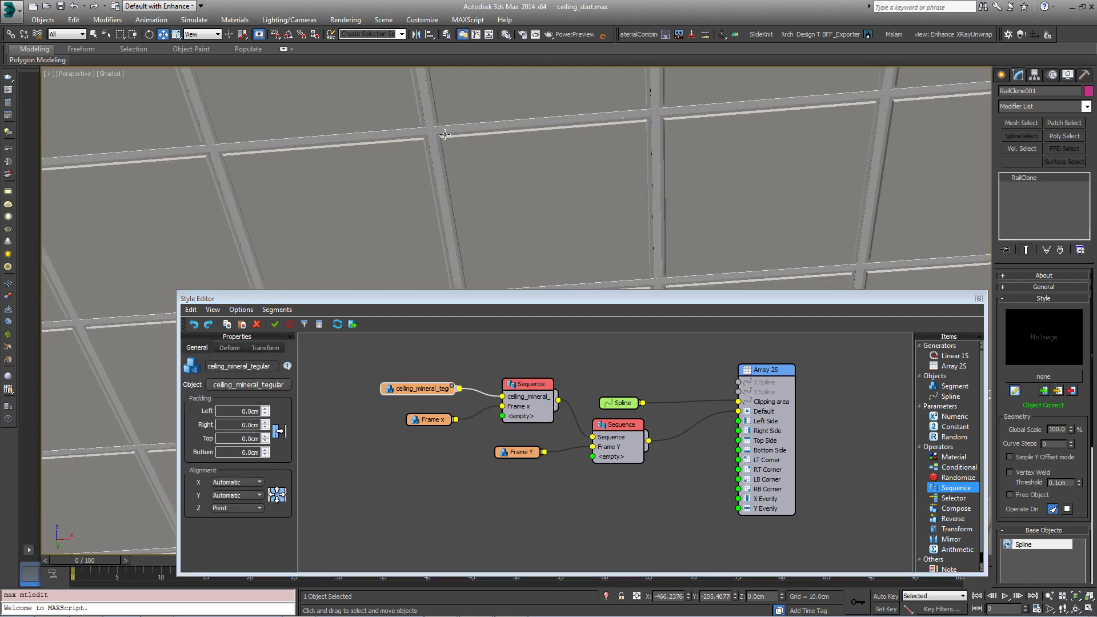
{"action": "key", "text": "t"}
{"action": "scroll", "coordinate": [426, 162], "scroll_direction": "up", "scroll_amount": 5}
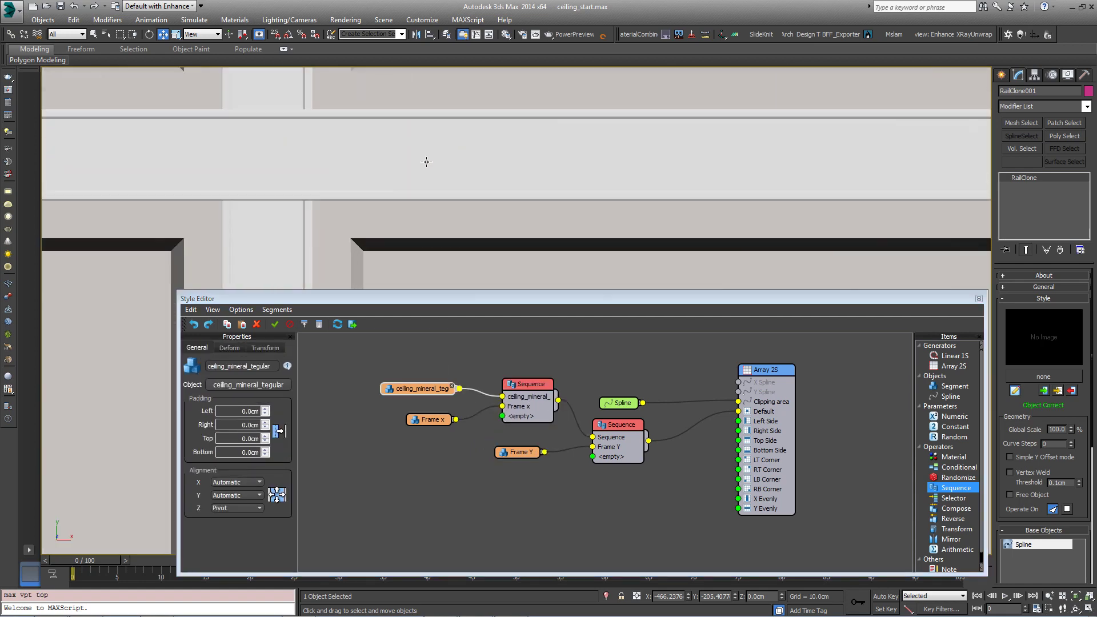
{"action": "scroll", "coordinate": [534, 147], "scroll_direction": "down", "scroll_amount": 3}
{"action": "key", "text": "F3"}
{"action": "scroll", "coordinate": [422, 212], "scroll_direction": "up", "scroll_amount": 2}
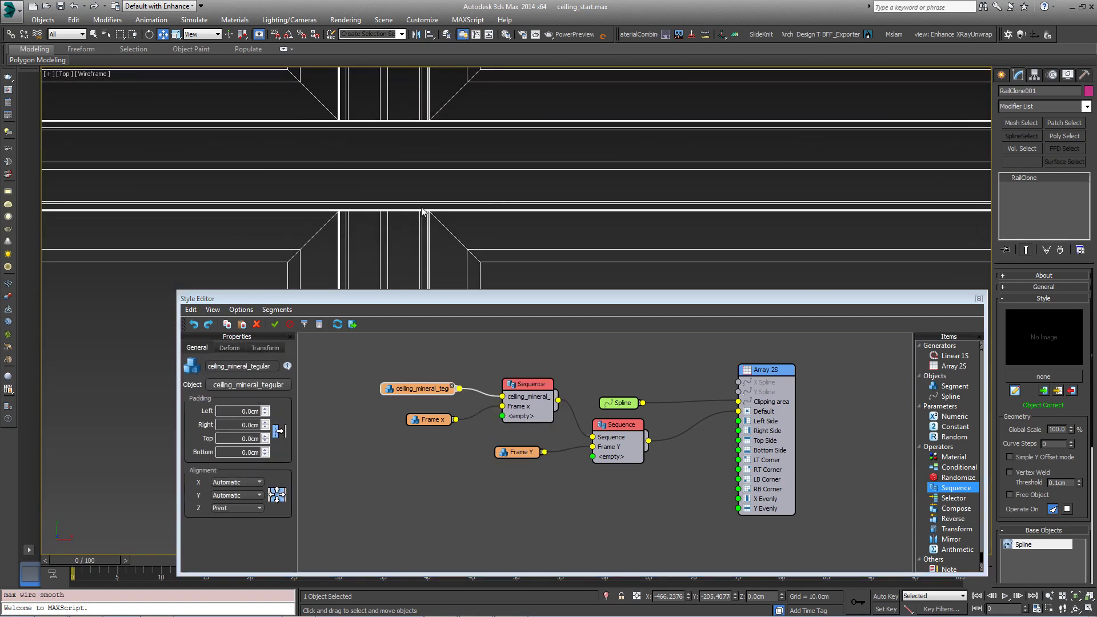
{"action": "key", "text": "F3"}
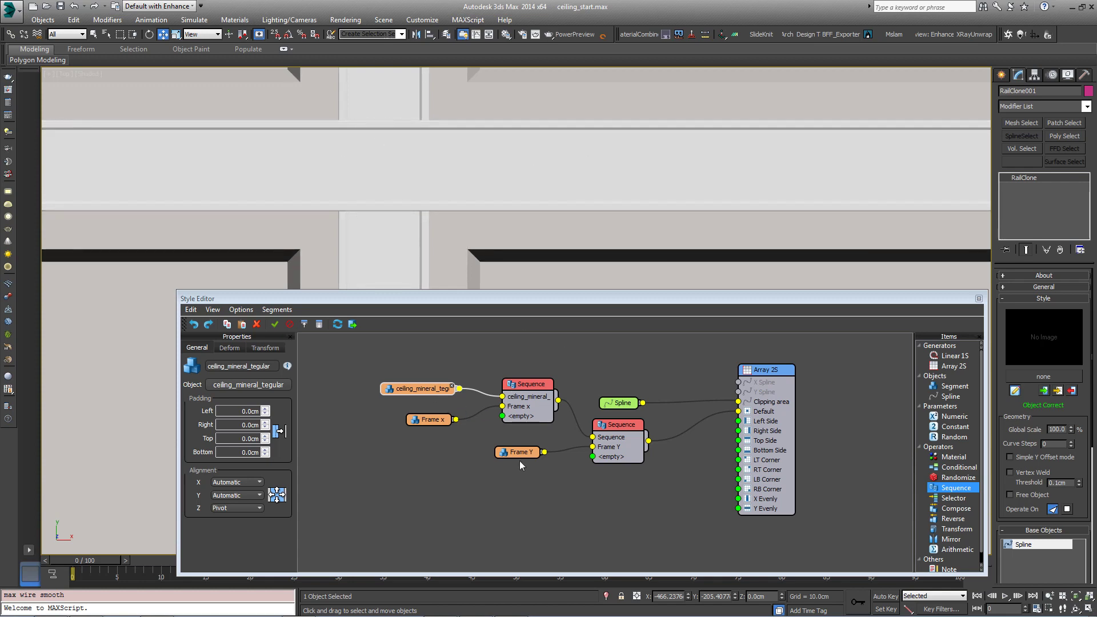
Set Frame Y's Top and Bottom padding to -0.8cm and check the overlap from above
{"action": "left_click_drag", "start_coordinate": [519, 456], "coordinate": [507, 453]}
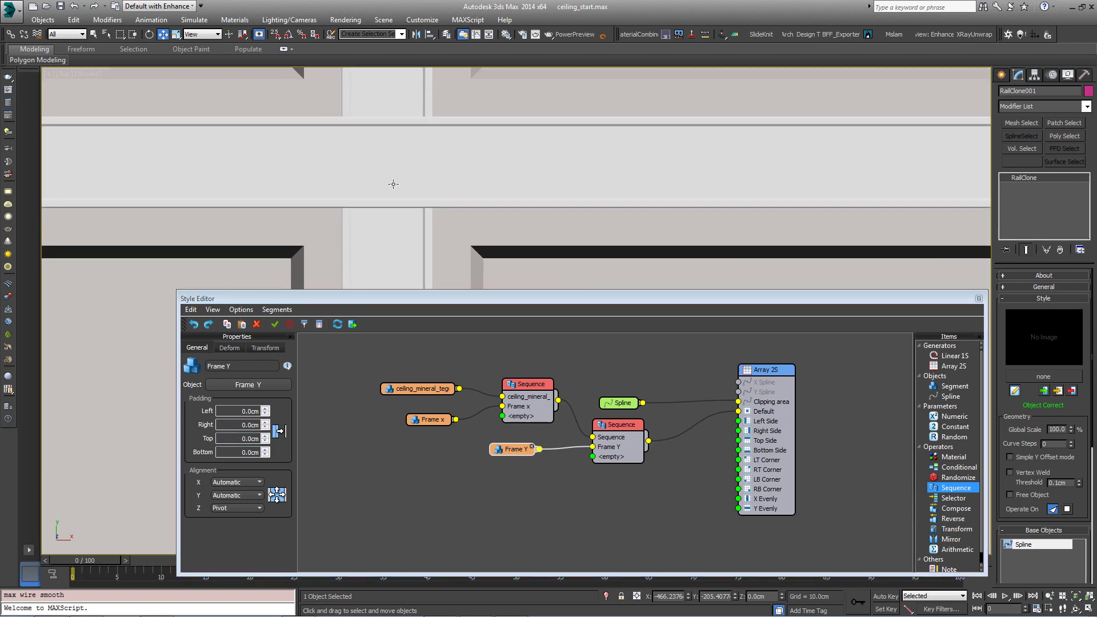
{"action": "key", "text": "F3"}
{"action": "double_click", "coordinate": [233, 442]}
{"action": "key", "text": "BackSpace"}
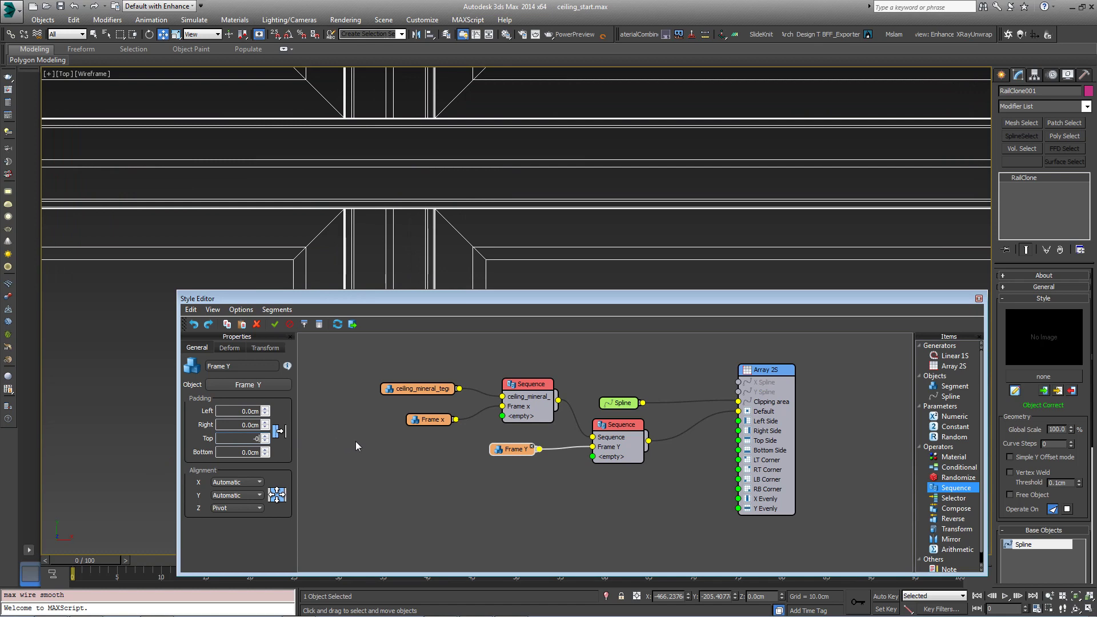
{"action": "type", "text": "-0.8"}
{"action": "key", "text": "Return"}
{"action": "key", "text": "Tab"}
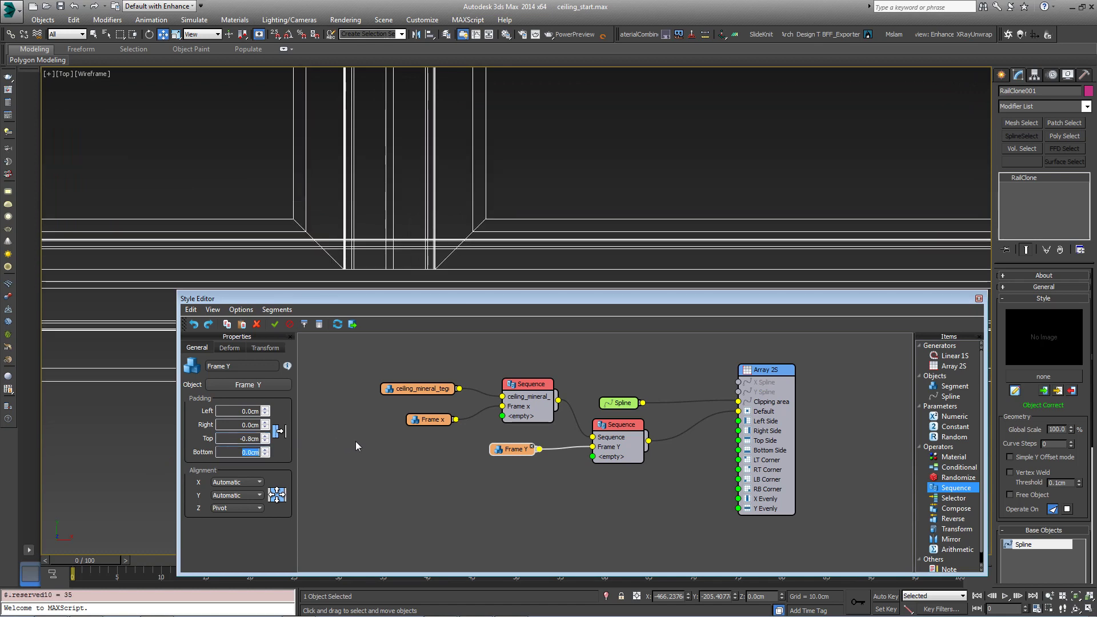
{"action": "type", "text": "-0.8"}
{"action": "key", "text": "Return"}
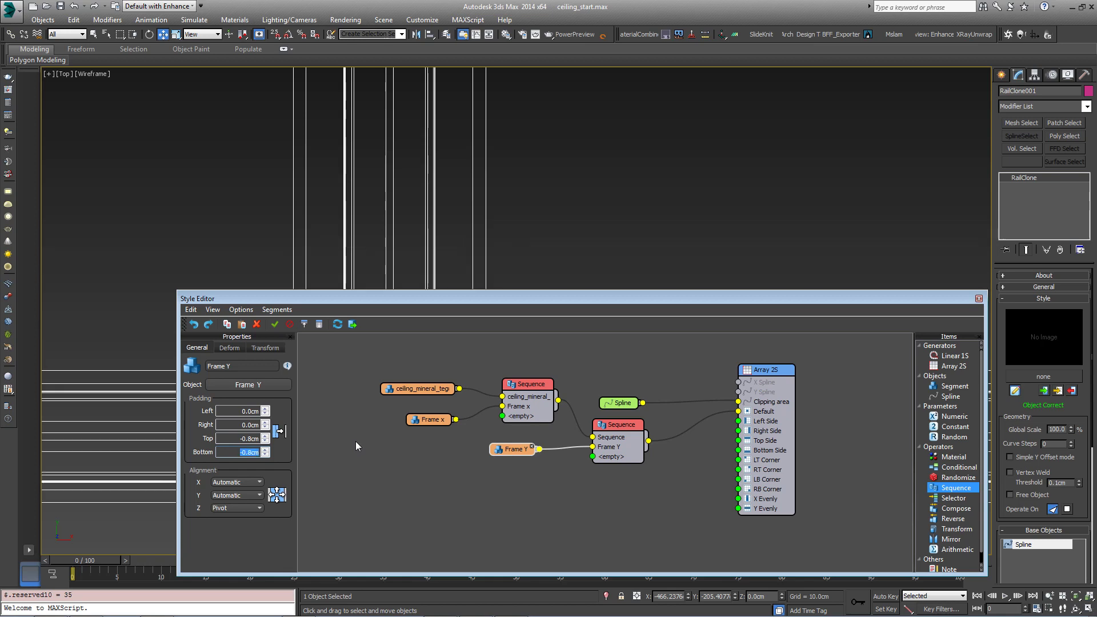
{"action": "middle_click_drag", "start_coordinate": [497, 243], "coordinate": [572, 60]}
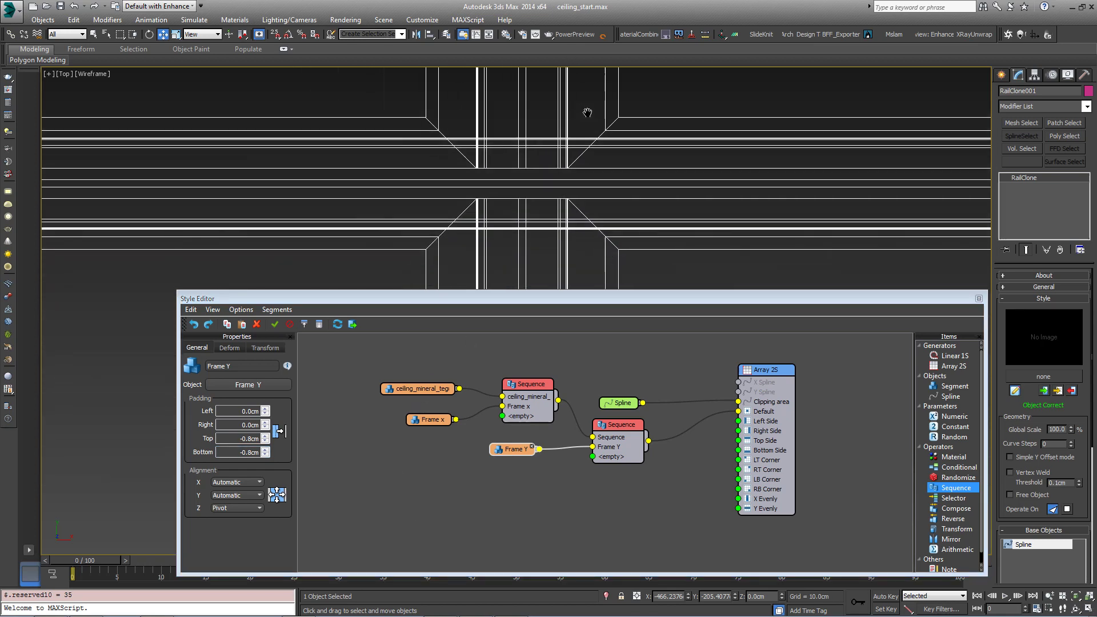
{"action": "middle_click_drag", "start_coordinate": [588, 112], "coordinate": [573, 129]}
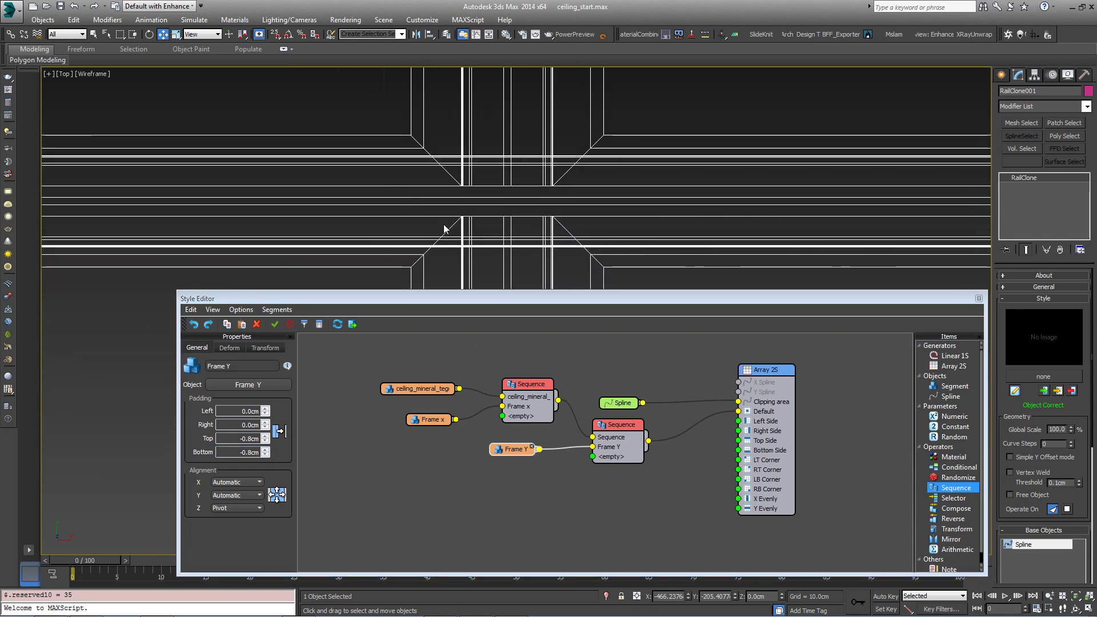
Set Frame x's Left and Right padding to -0.8cm, then view it shaded in Perspective
{"action": "left_click_drag", "start_coordinate": [420, 419], "coordinate": [426, 419]}
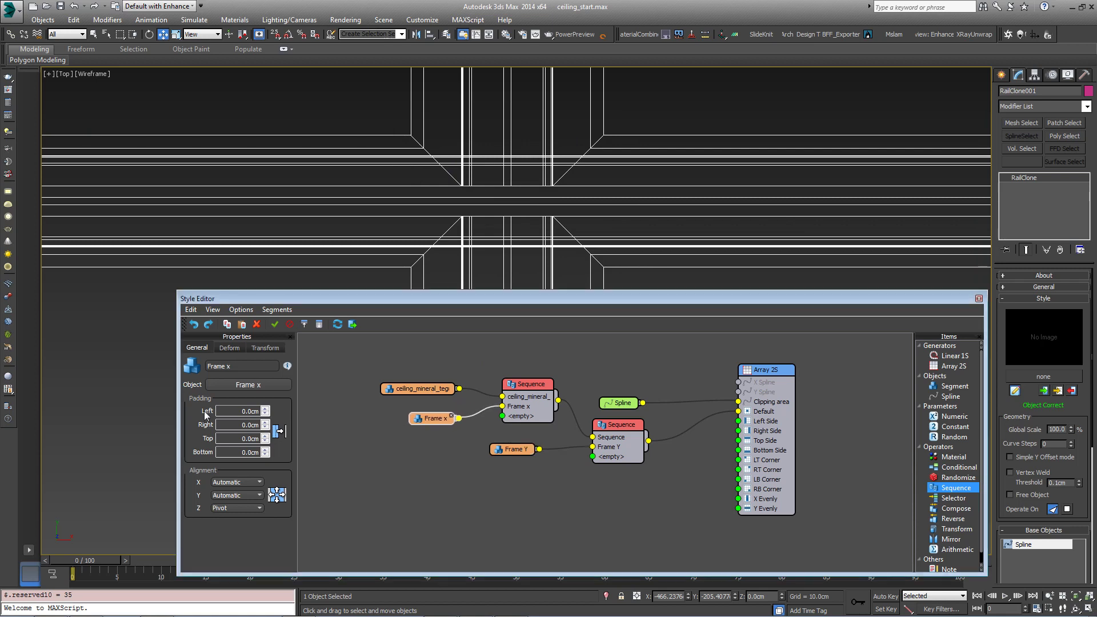
{"action": "double_click", "coordinate": [241, 411]}
{"action": "type", "text": "-0.8"}
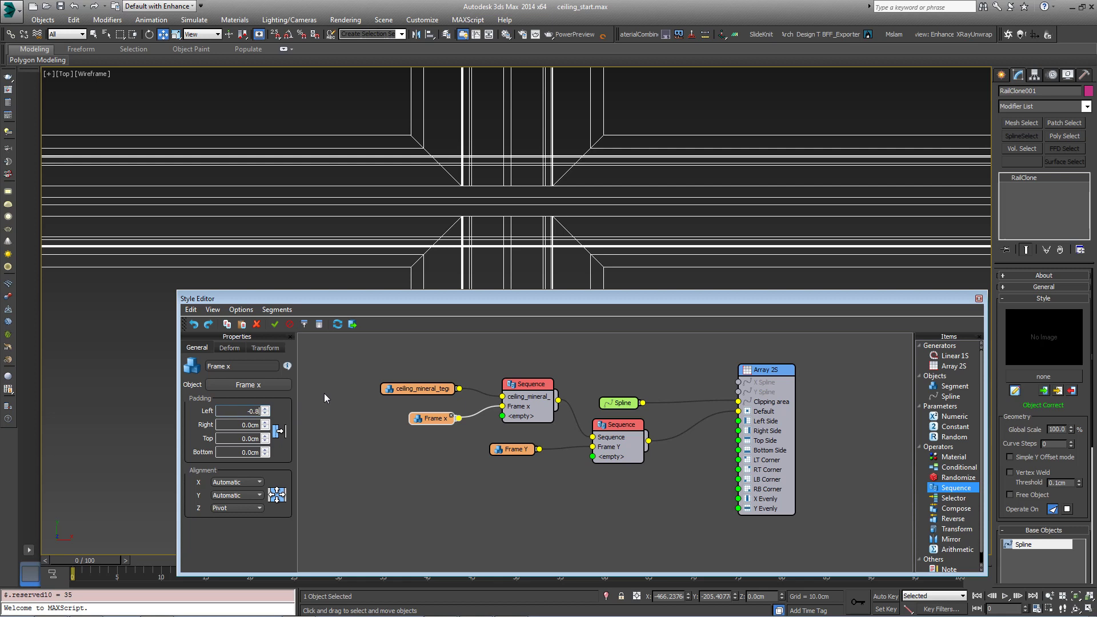
{"action": "key", "text": "Tab"}
{"action": "type", "text": "-0"}
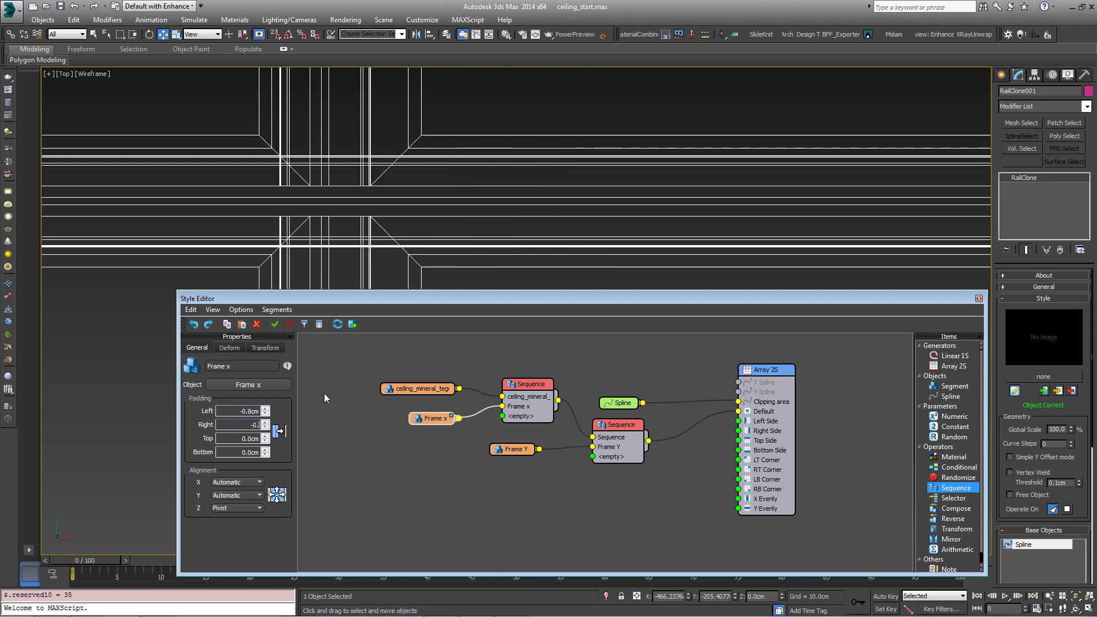
{"action": "type", "text": ".8"}
{"action": "key", "text": "Return"}
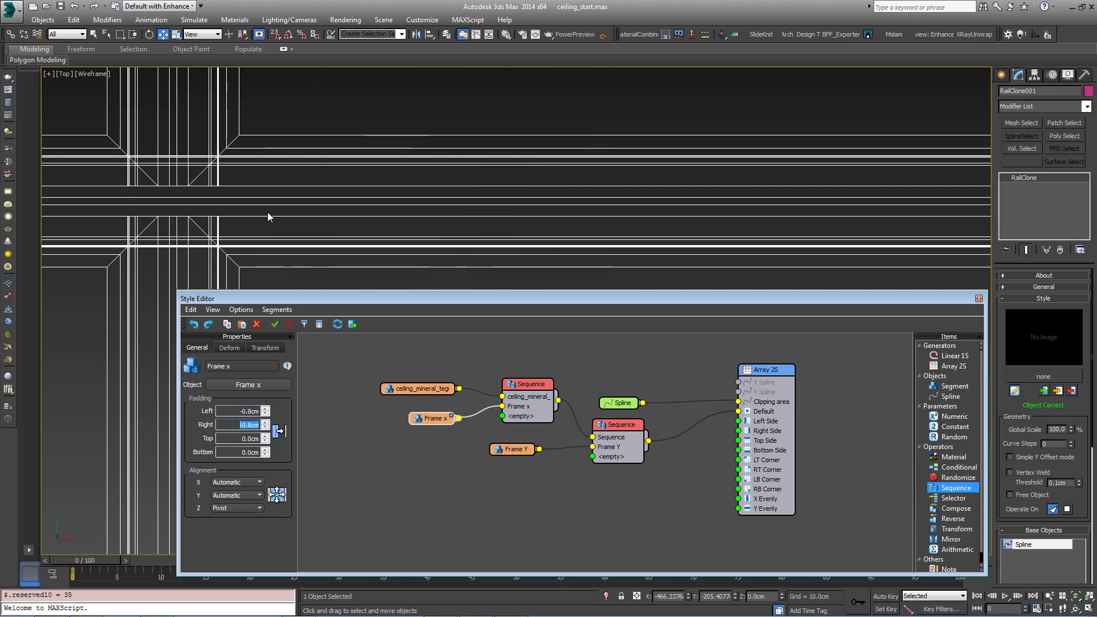
{"action": "middle_click_drag", "start_coordinate": [270, 213], "coordinate": [506, 190]}
{"action": "key", "text": "F3"}
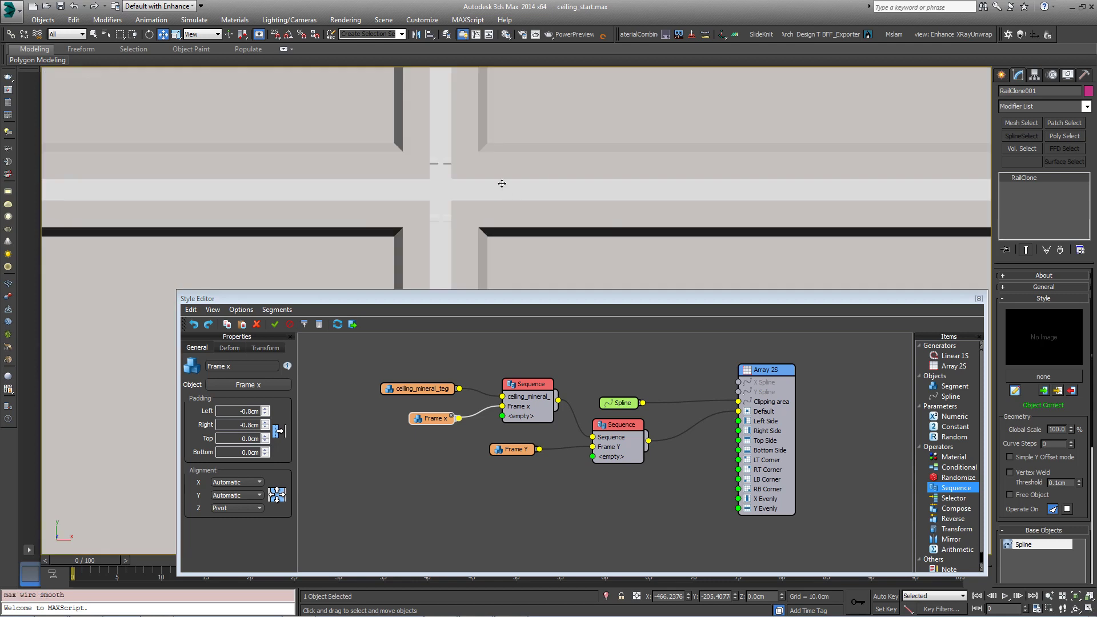
{"action": "key", "text": "p"}
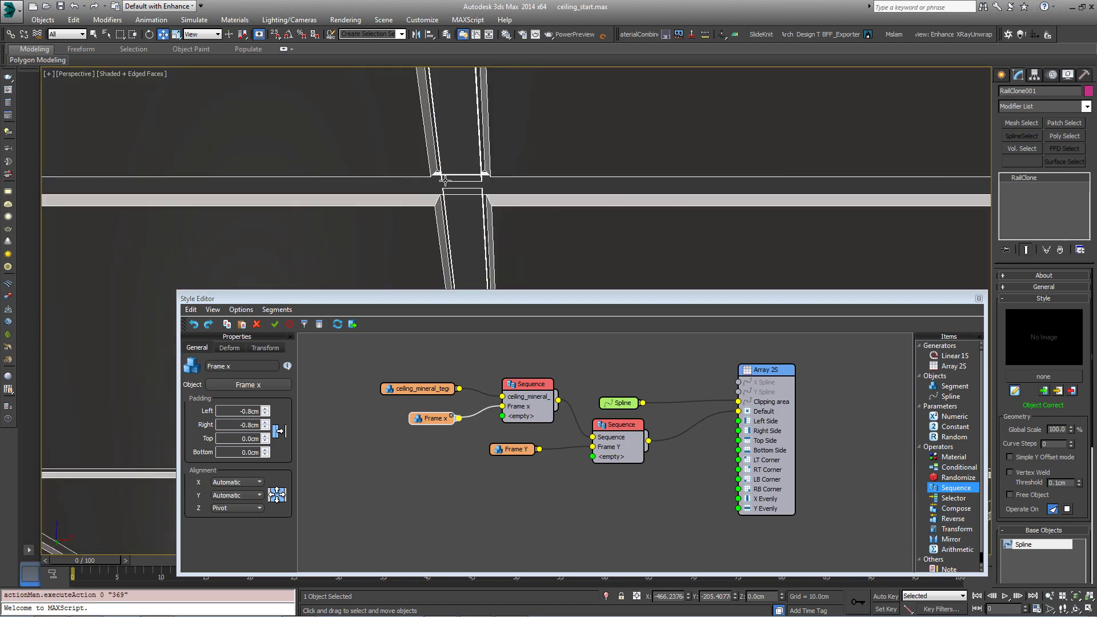
Set Frame Y's Fixed Translation Z to -0.12cm so it sits below Frame x
{"action": "left_click_drag", "start_coordinate": [515, 454], "coordinate": [513, 454]}
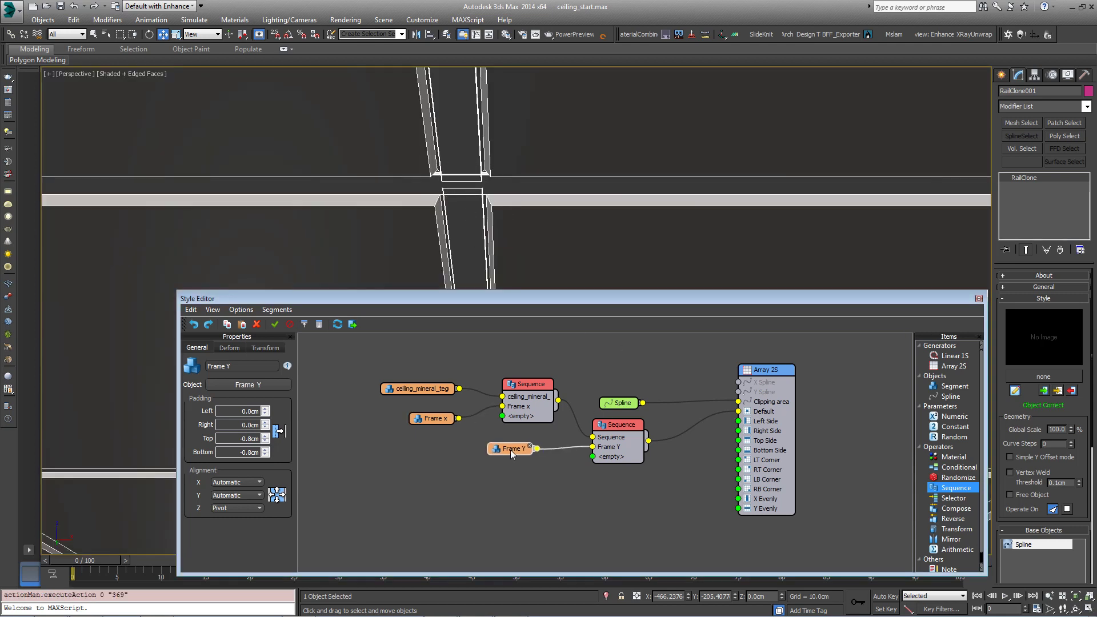
{"action": "left_click", "coordinate": [255, 348]}
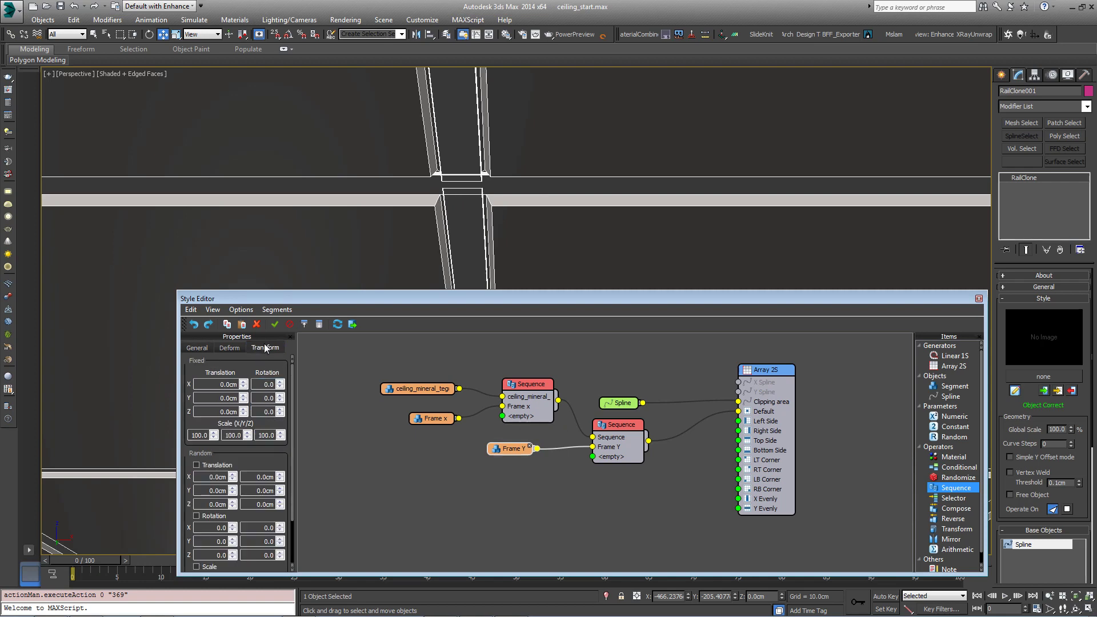
{"action": "left_click", "coordinate": [243, 414]}
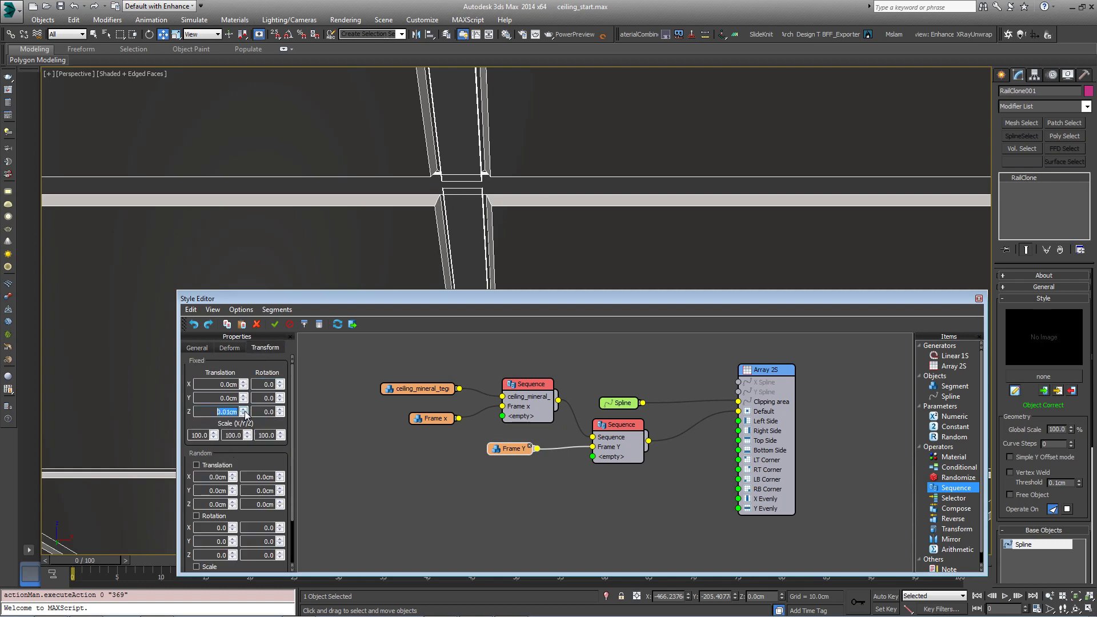
{"action": "left_click", "coordinate": [244, 414]}
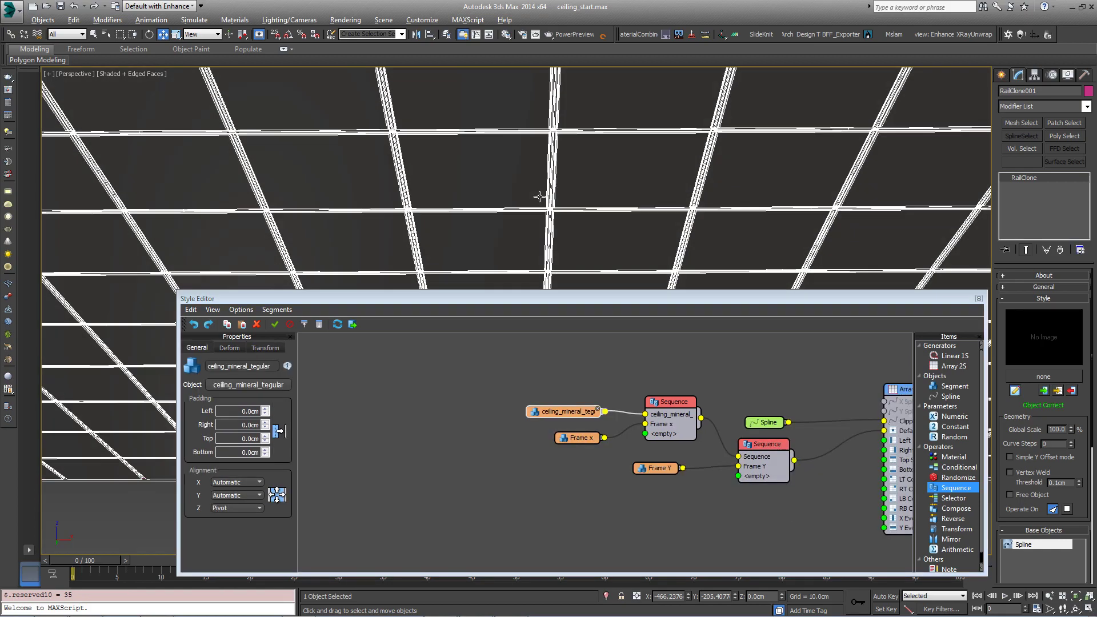
{"action": "scroll", "coordinate": [535, 188], "scroll_direction": "up", "scroll_amount": 5}
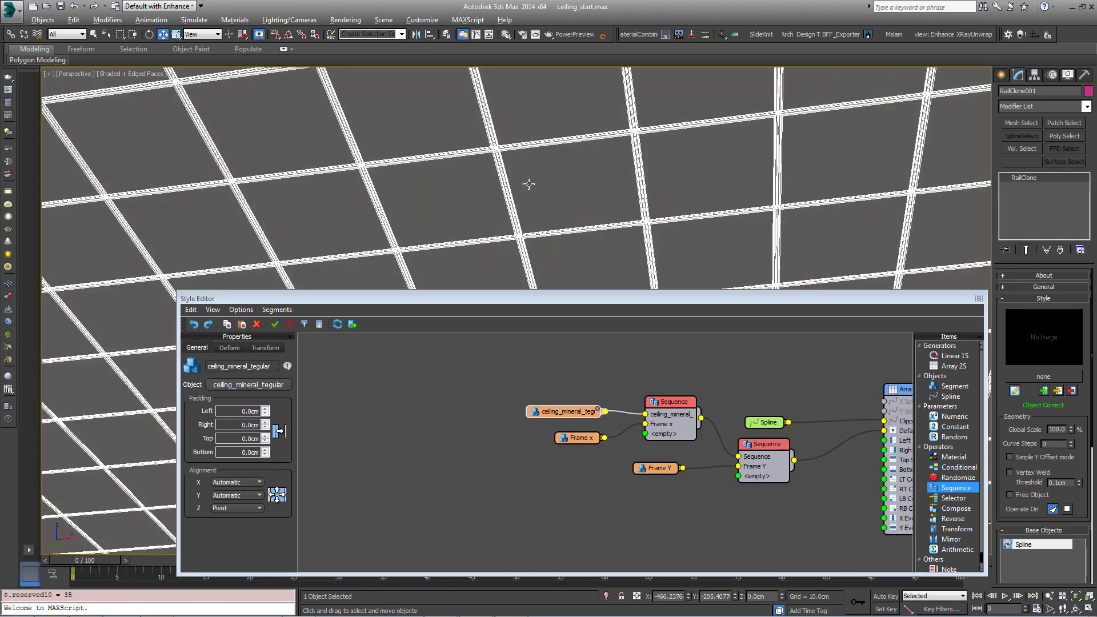
{"action": "middle_click_drag", "start_coordinate": [528, 184], "coordinate": [549, 199], "text": "alt"}
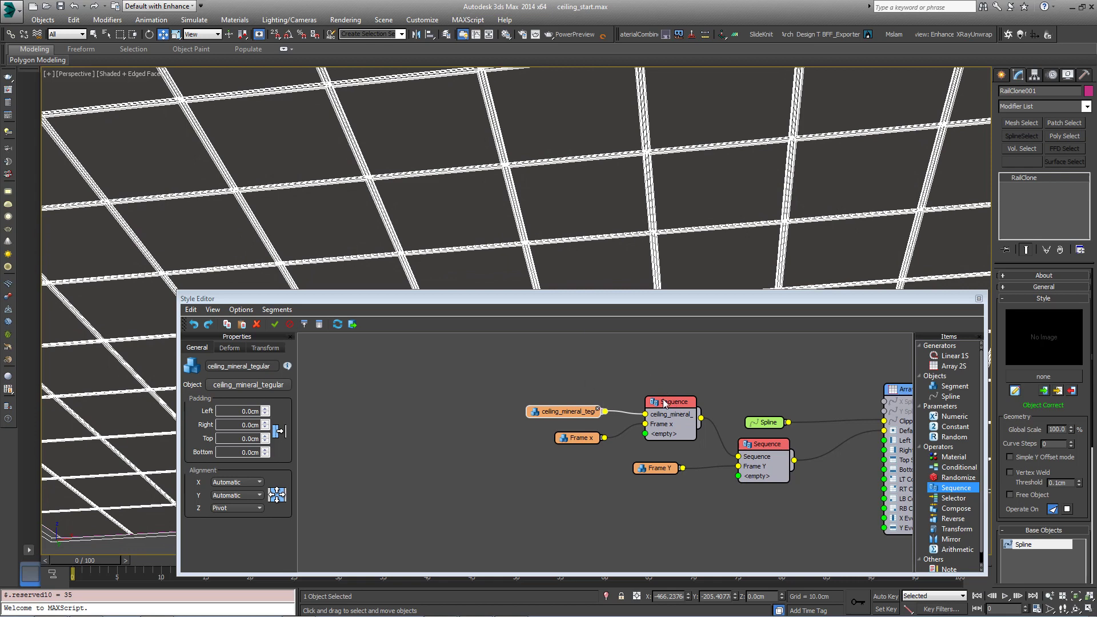
Add an empty Sequence node and a copy of the tile segment using the Light object
{"action": "left_click_drag", "start_coordinate": [966, 492], "coordinate": [520, 370]}
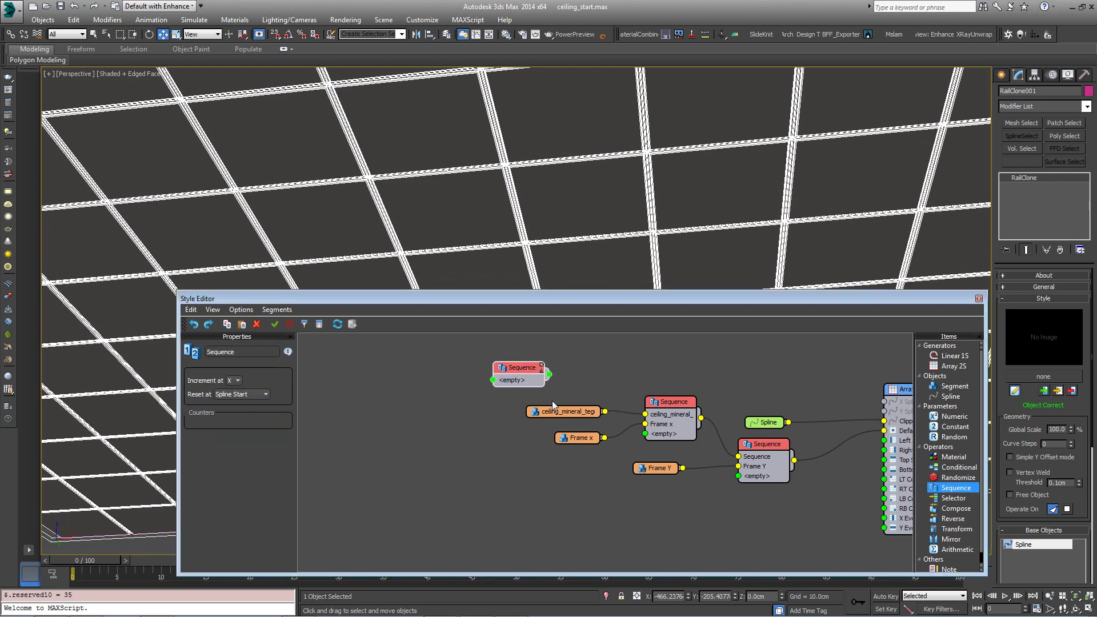
{"action": "left_click", "coordinate": [559, 411]}
{"action": "key", "text": "ctrl+c"}
{"action": "key", "text": "ctrl+v"}
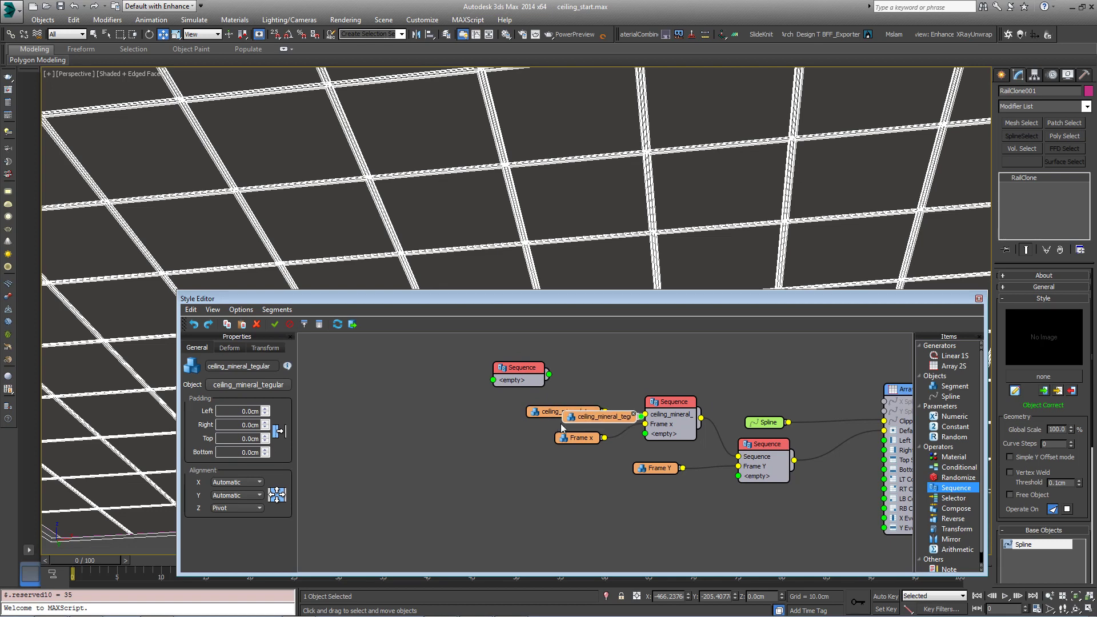
{"action": "left_click_drag", "start_coordinate": [565, 414], "coordinate": [405, 436]}
{"action": "scroll", "coordinate": [552, 181], "scroll_direction": "down", "scroll_amount": 10}
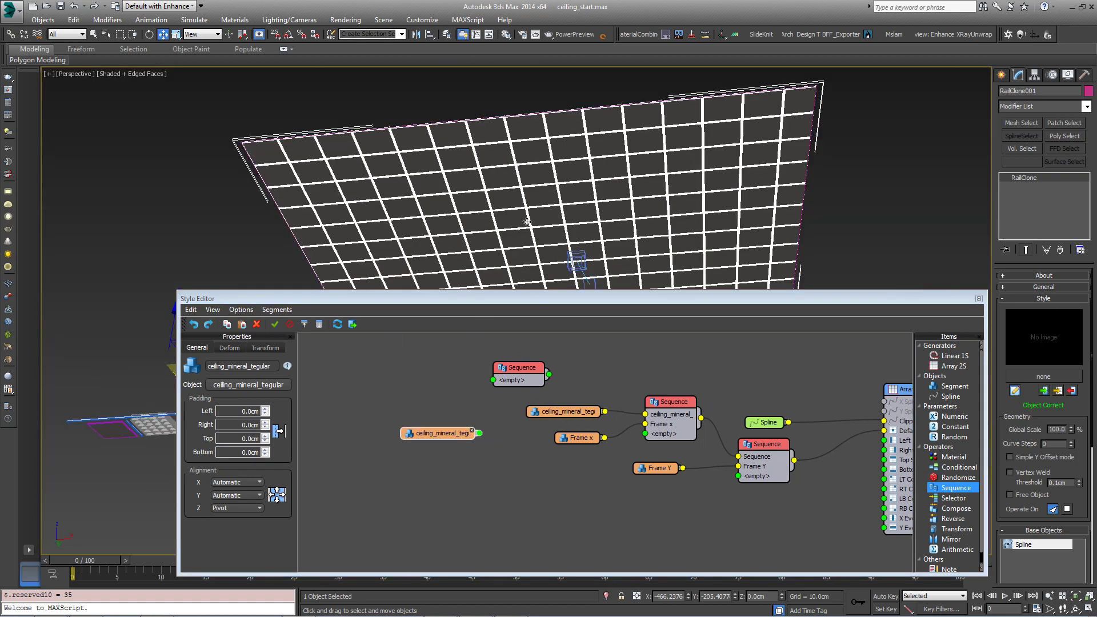
{"action": "scroll", "coordinate": [531, 189], "scroll_direction": "up", "scroll_amount": 8}
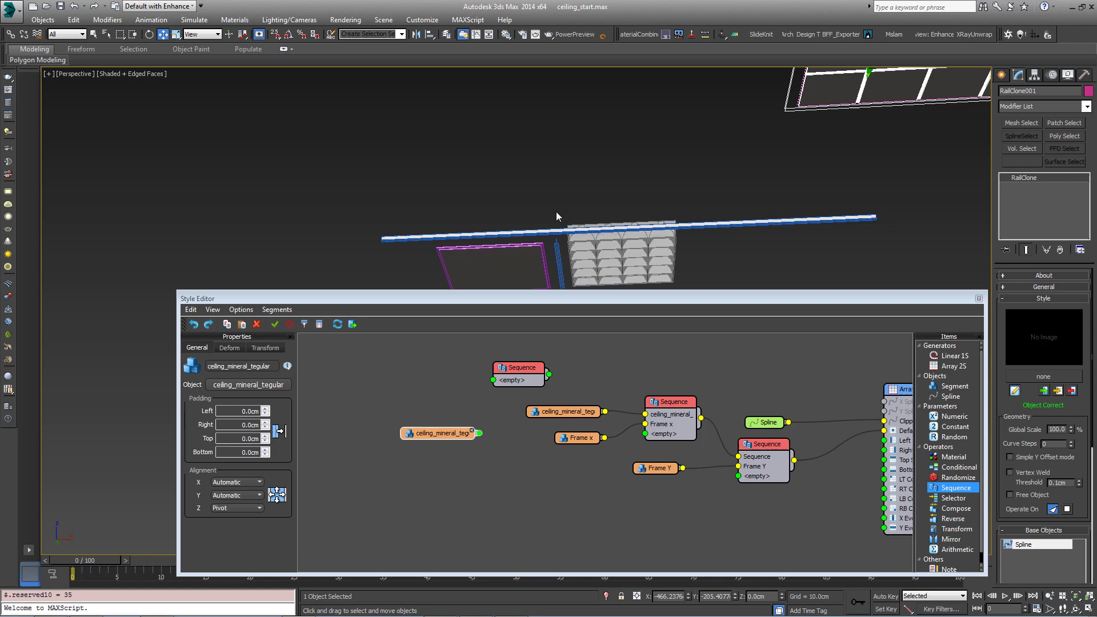
{"action": "left_click", "coordinate": [248, 385]}
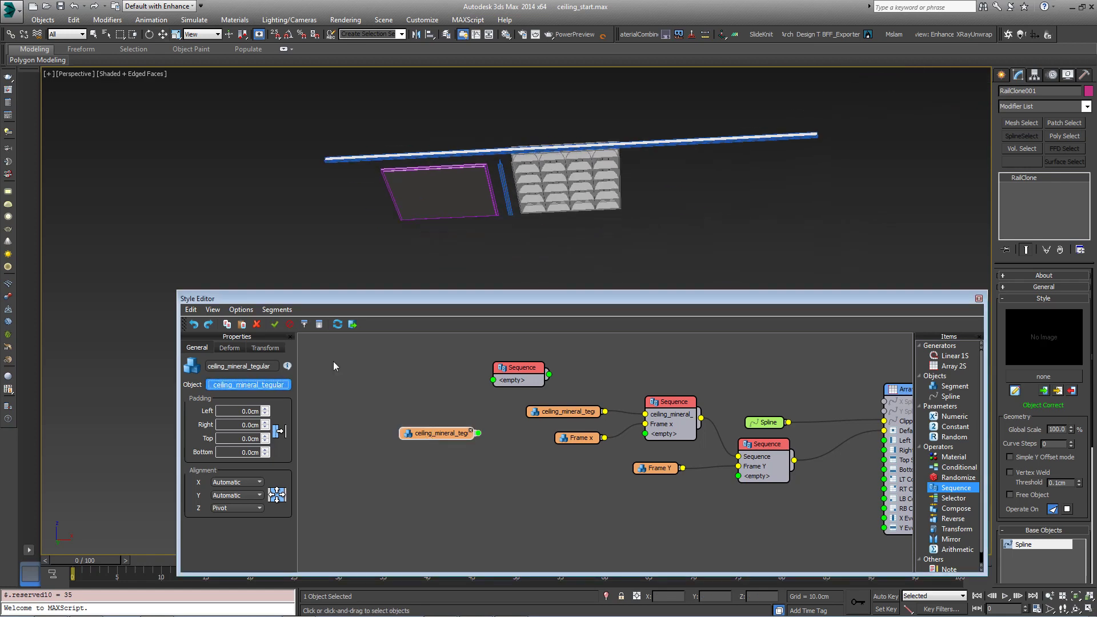
{"action": "left_click", "coordinate": [546, 245]}
{"action": "scroll", "coordinate": [472, 272], "scroll_direction": "up", "scroll_amount": 8}
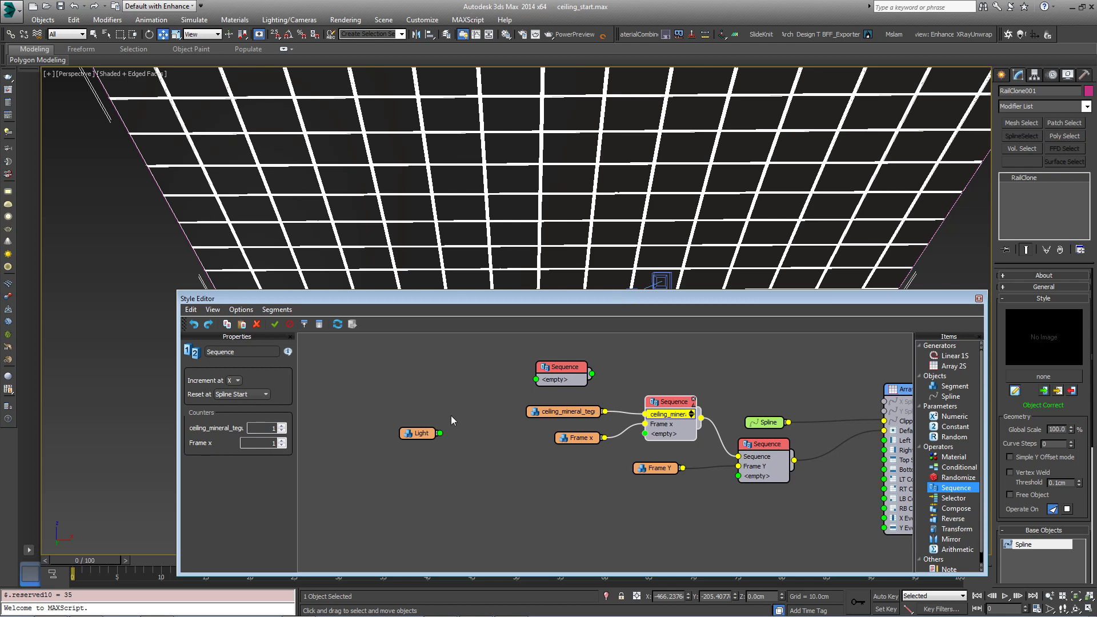
Wire ceiling_mineral_tegular and Light into the new Sequence, then feed it into Frame x Sequence's first input
{"action": "left_click", "coordinate": [451, 421]}
{"action": "left_click_drag", "start_coordinate": [604, 411], "coordinate": [538, 379]}
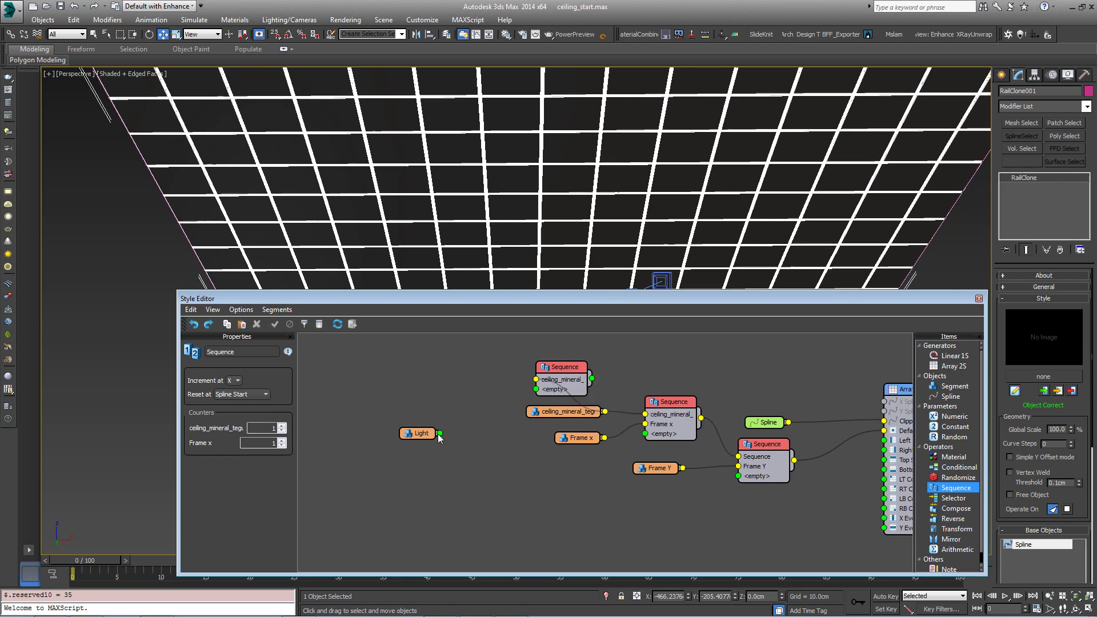
{"action": "left_click_drag", "start_coordinate": [439, 433], "coordinate": [588, 353]}
{"action": "left_click_drag", "start_coordinate": [659, 405], "coordinate": [651, 405]}
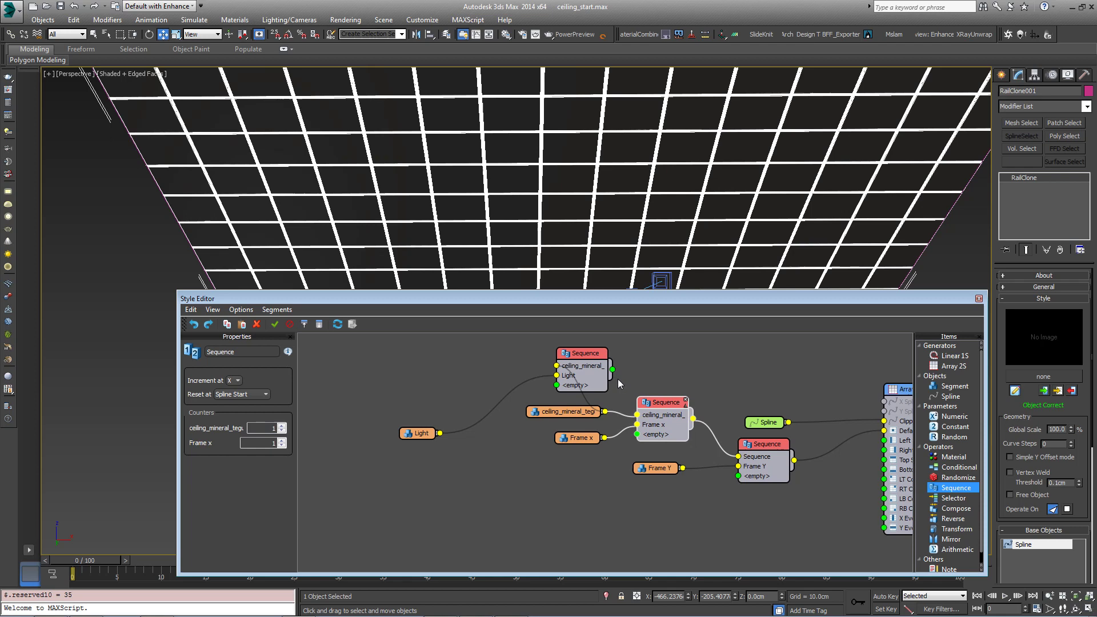
{"action": "mouse_move", "coordinate": [553, 415]}
{"action": "left_mouse_down"}
{"action": "mouse_move", "coordinate": [562, 416]}
{"action": "mouse_move", "coordinate": [548, 419]}
{"action": "left_mouse_up"}
{"action": "left_click_drag", "start_coordinate": [613, 370], "coordinate": [638, 416]}
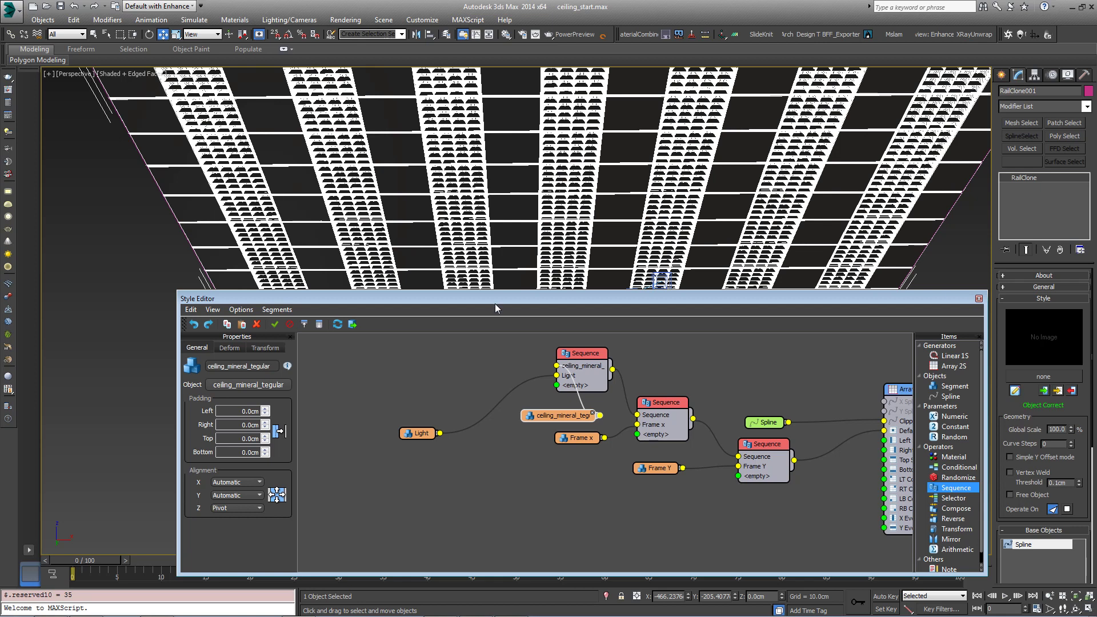
Set the tile/light Sequence's Increment at to Y and tidy the node layout
{"action": "left_click", "coordinate": [574, 360]}
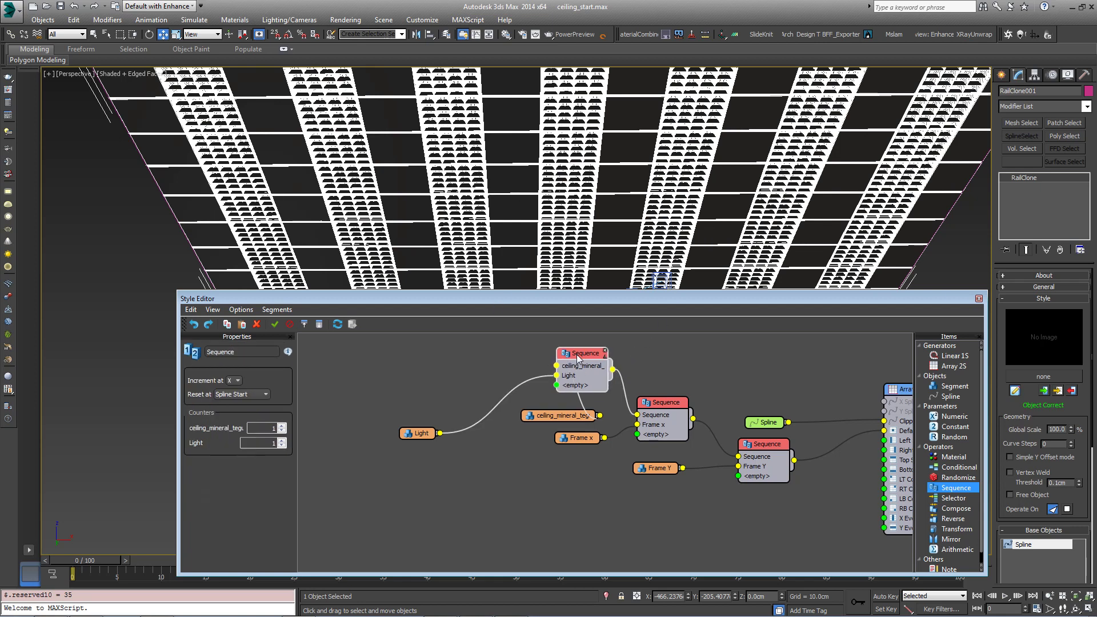
{"action": "left_click", "coordinate": [234, 381]}
{"action": "left_click", "coordinate": [231, 397]}
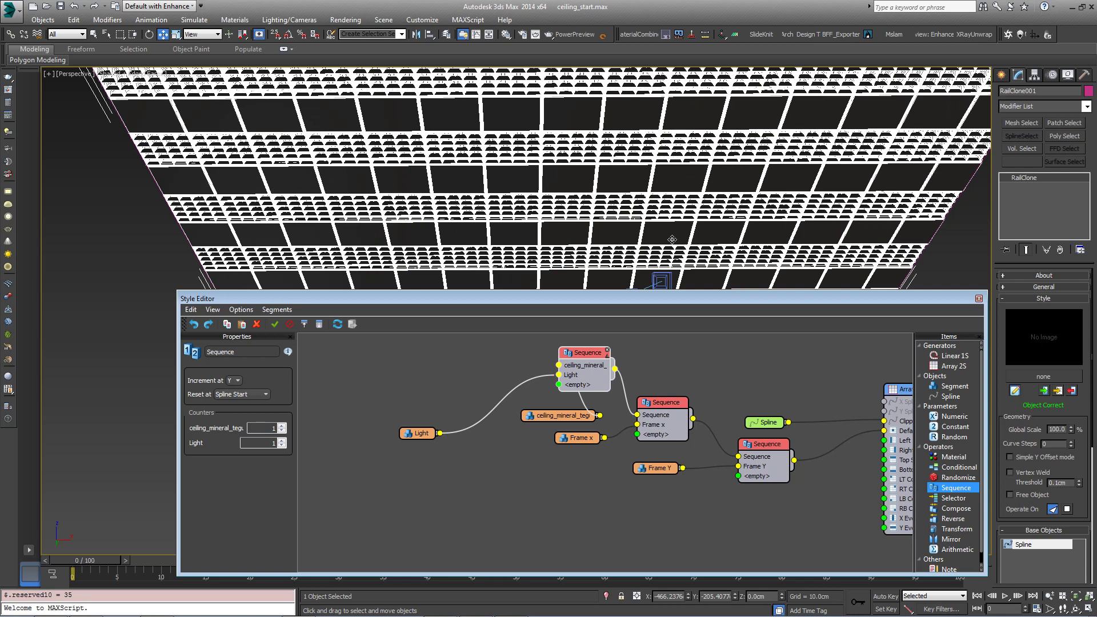
{"action": "left_click_drag", "start_coordinate": [556, 416], "coordinate": [390, 401]}
{"action": "middle_click_drag", "start_coordinate": [651, 412], "coordinate": [652, 435]}
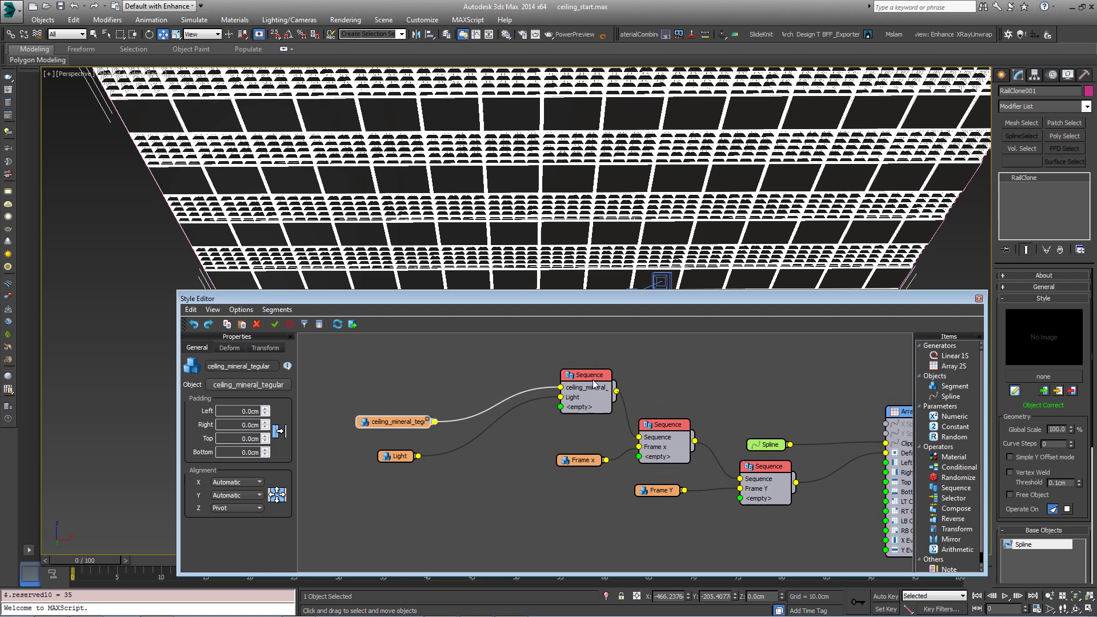
Add a second Sequence into the first Sequence's second input and wire the tile segment into it
{"action": "left_click", "coordinate": [594, 386]}
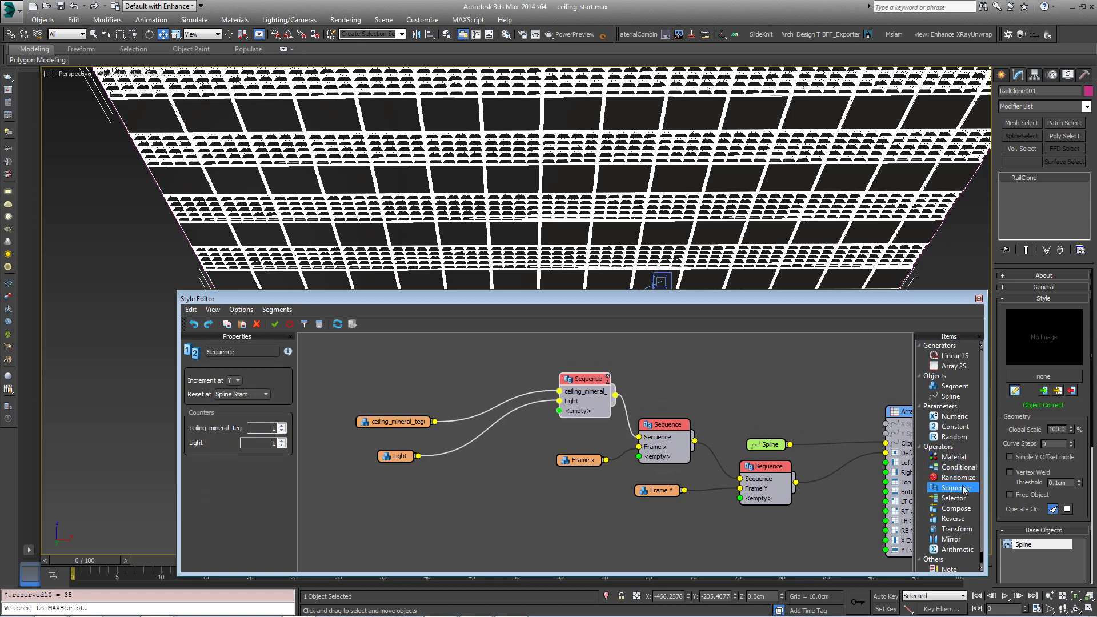
{"action": "left_click_drag", "start_coordinate": [956, 488], "coordinate": [561, 401]}
{"action": "left_click_drag", "start_coordinate": [399, 424], "coordinate": [428, 379]}
{"action": "mouse_move", "coordinate": [389, 456]}
{"action": "left_mouse_down"}
{"action": "mouse_move", "coordinate": [374, 457]}
{"action": "mouse_move", "coordinate": [428, 389]}
{"action": "left_mouse_up"}
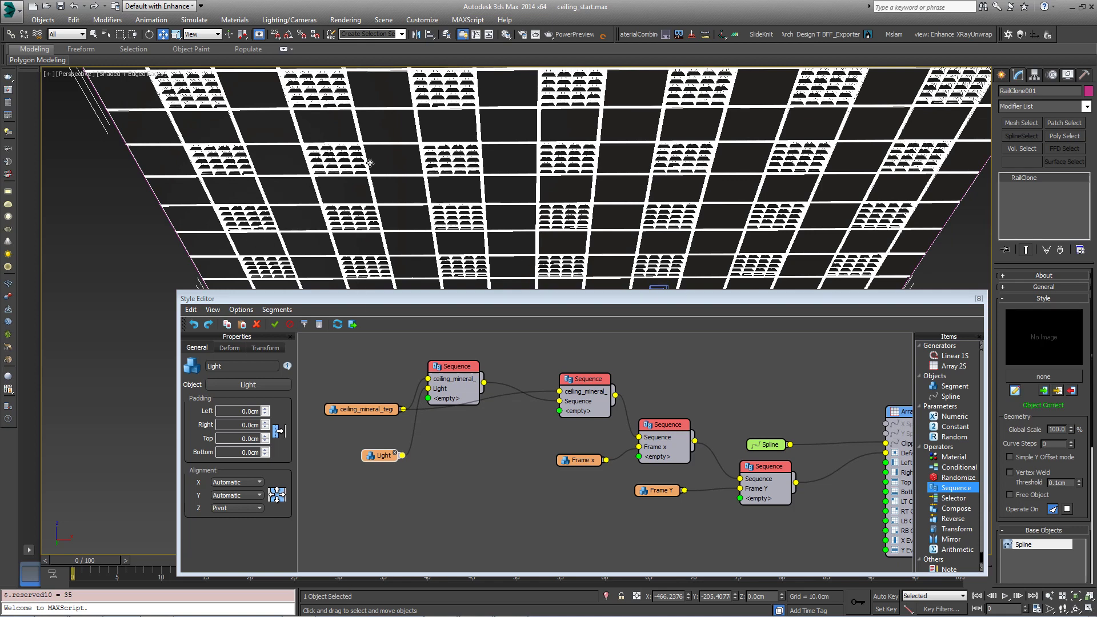
{"action": "left_click_drag", "start_coordinate": [449, 369], "coordinate": [471, 366]}
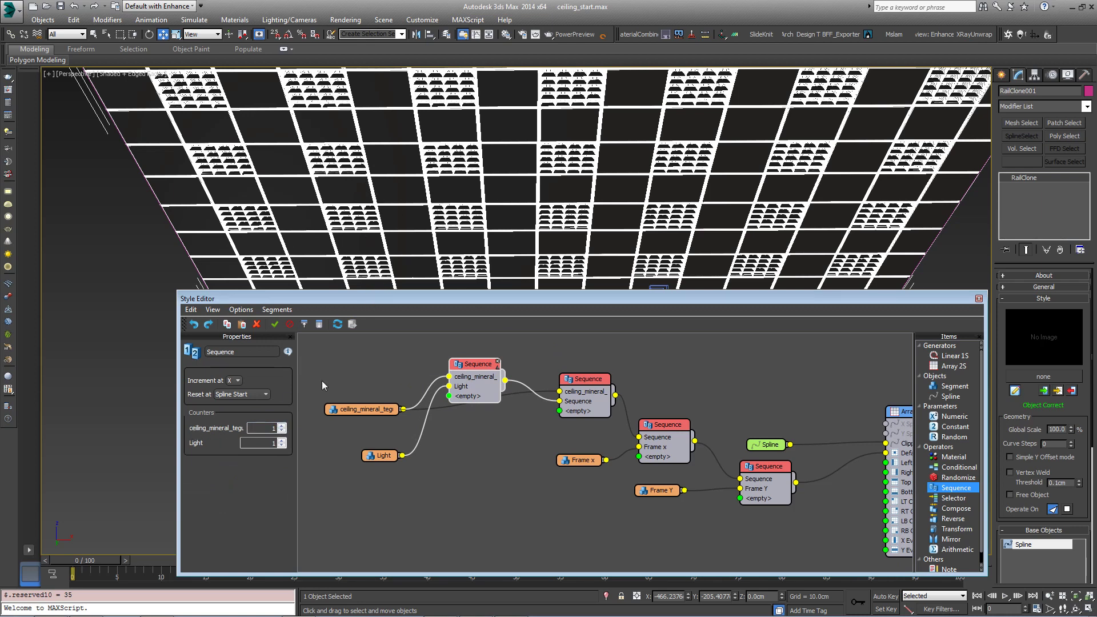
Raise the ceiling_mineral_tegular counter from 1 to 2 in both Sequence nodes
{"action": "left_click", "coordinate": [281, 425]}
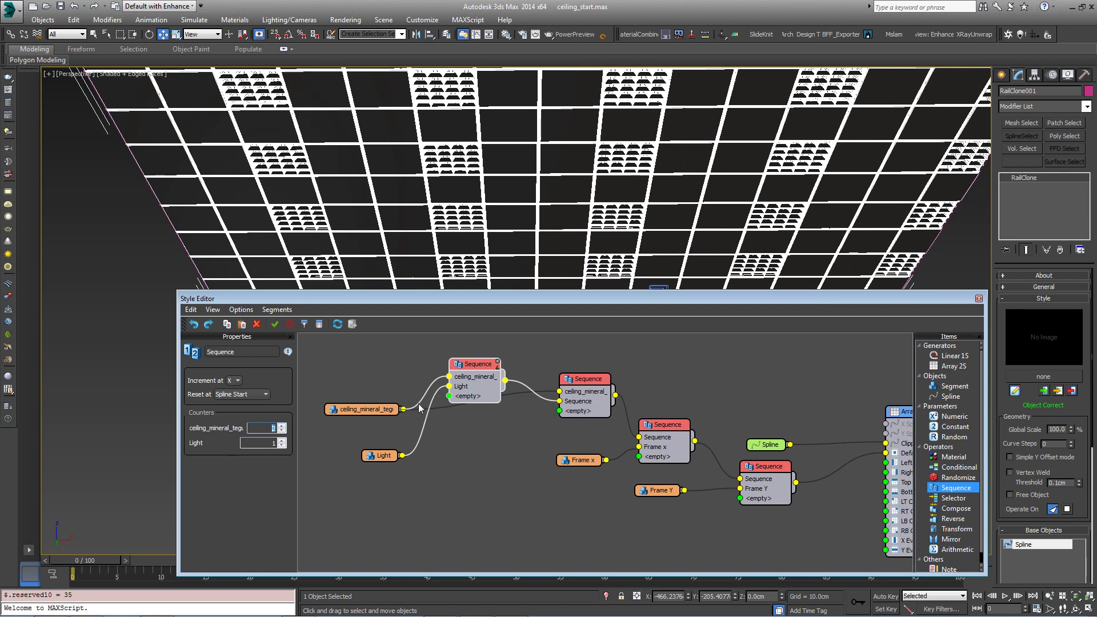
{"action": "left_click", "coordinate": [583, 382]}
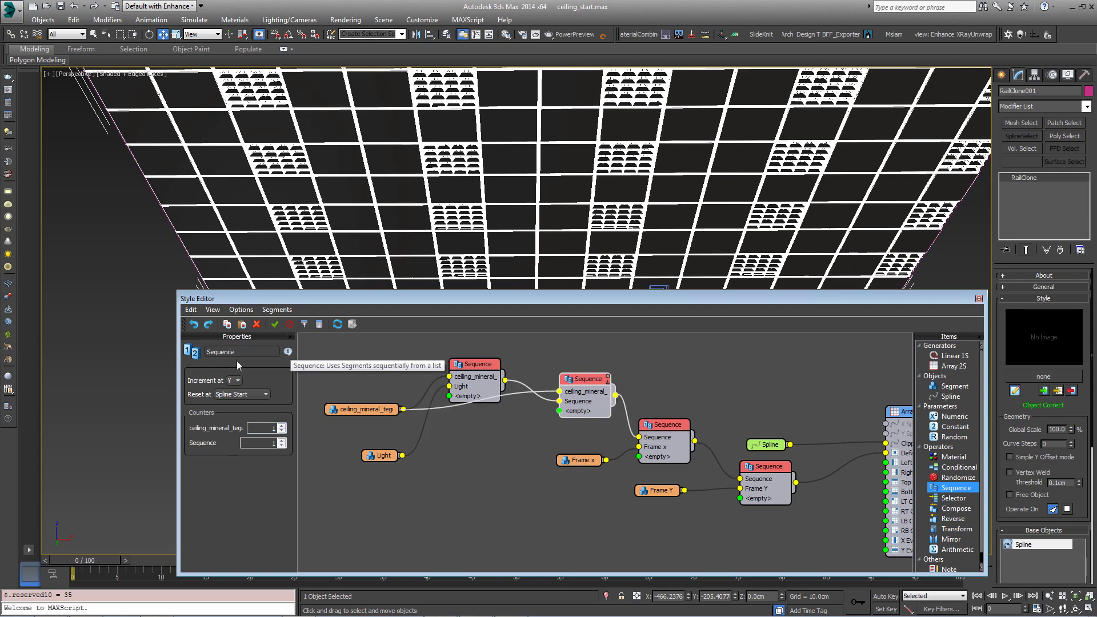
{"action": "left_click", "coordinate": [282, 426]}
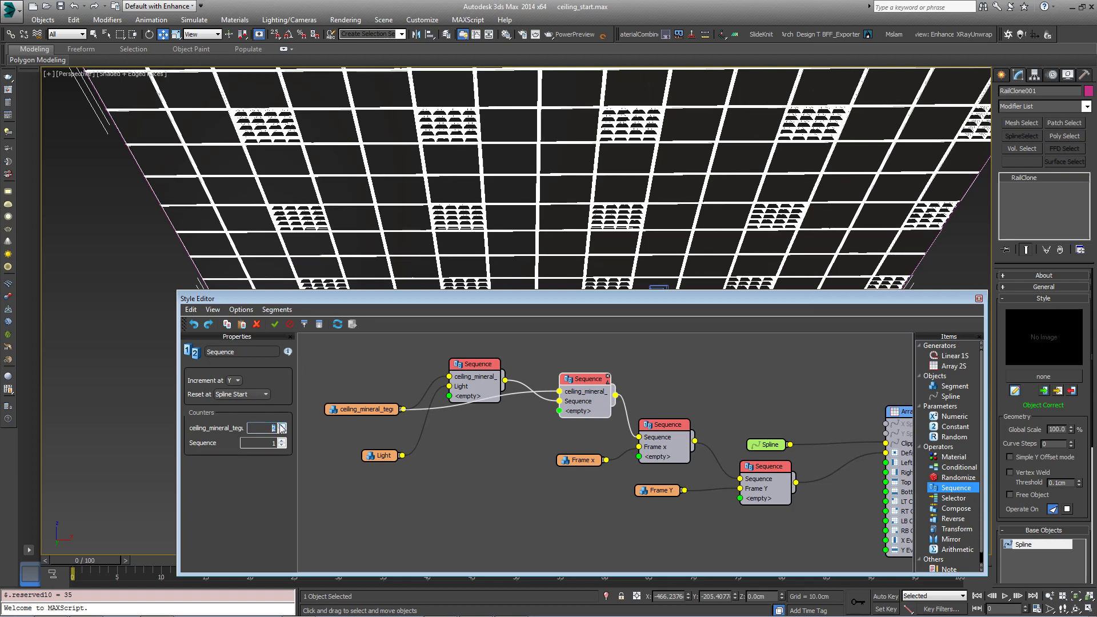